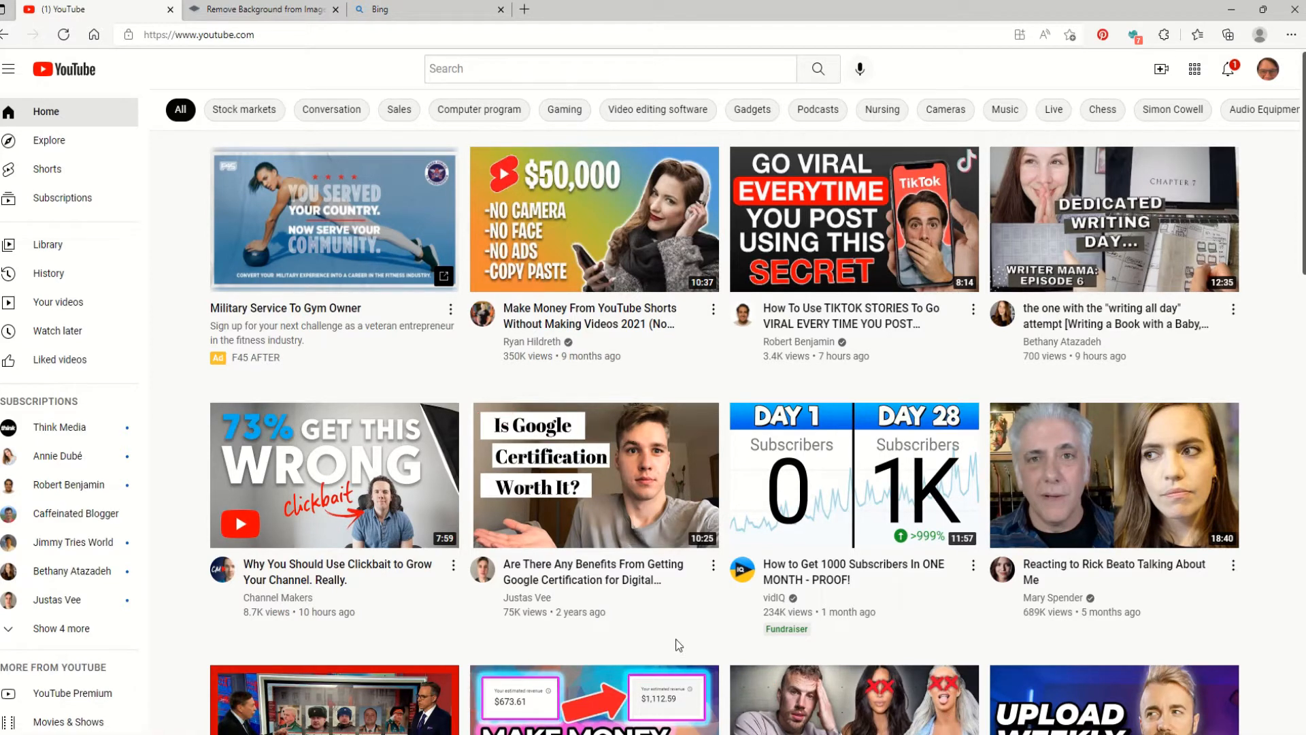
{"action": "mouse_move", "coordinate": [789, 496]}
{"action": "mouse_move", "coordinate": [958, 507]}
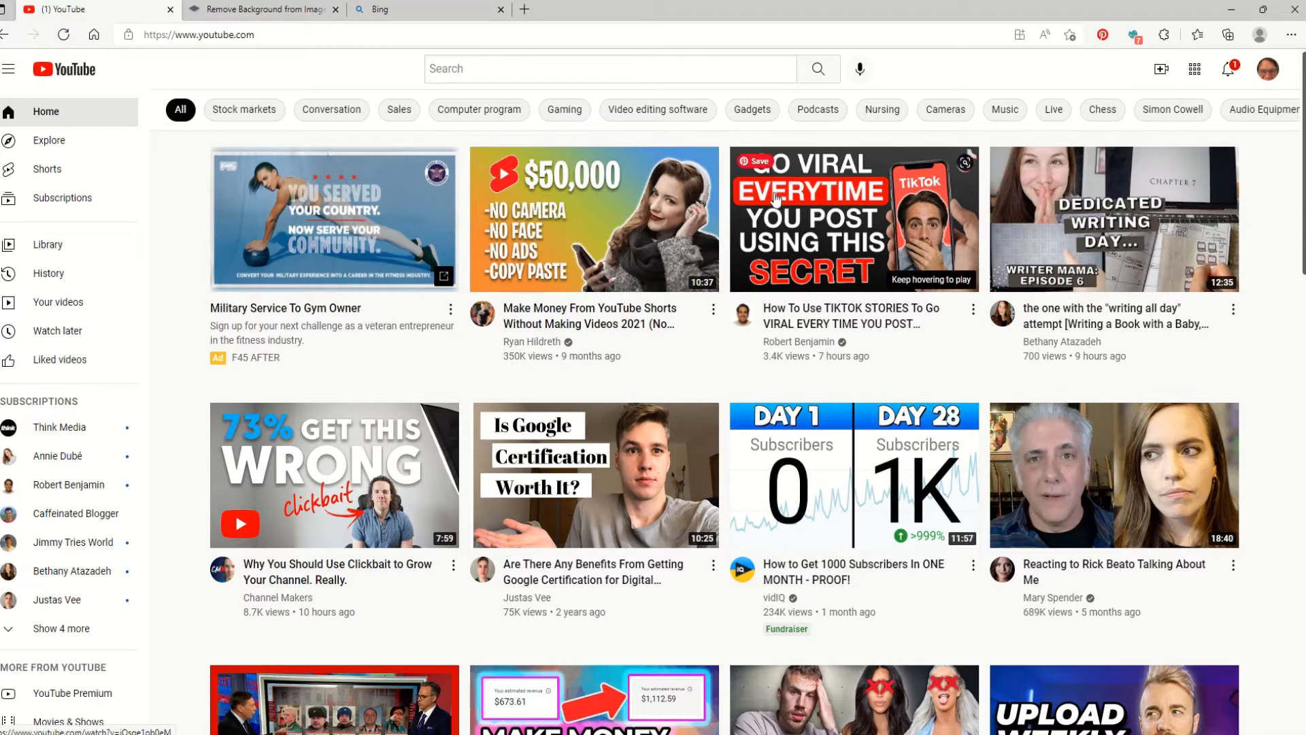
{"action": "mouse_move", "coordinate": [817, 277]}
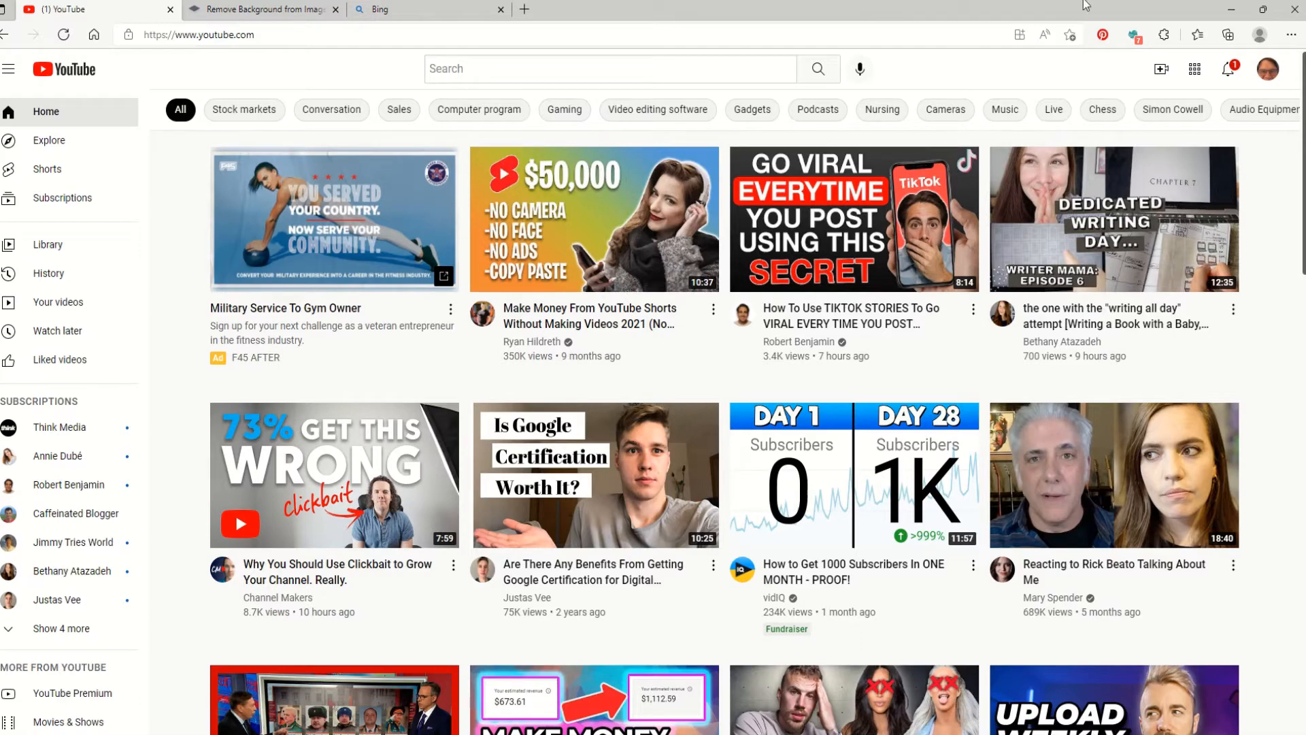
Switch to Presentation1 in PowerPoint and apply the Blank layout to its only slide.
{"action": "left_click", "coordinate": [1231, 10]}
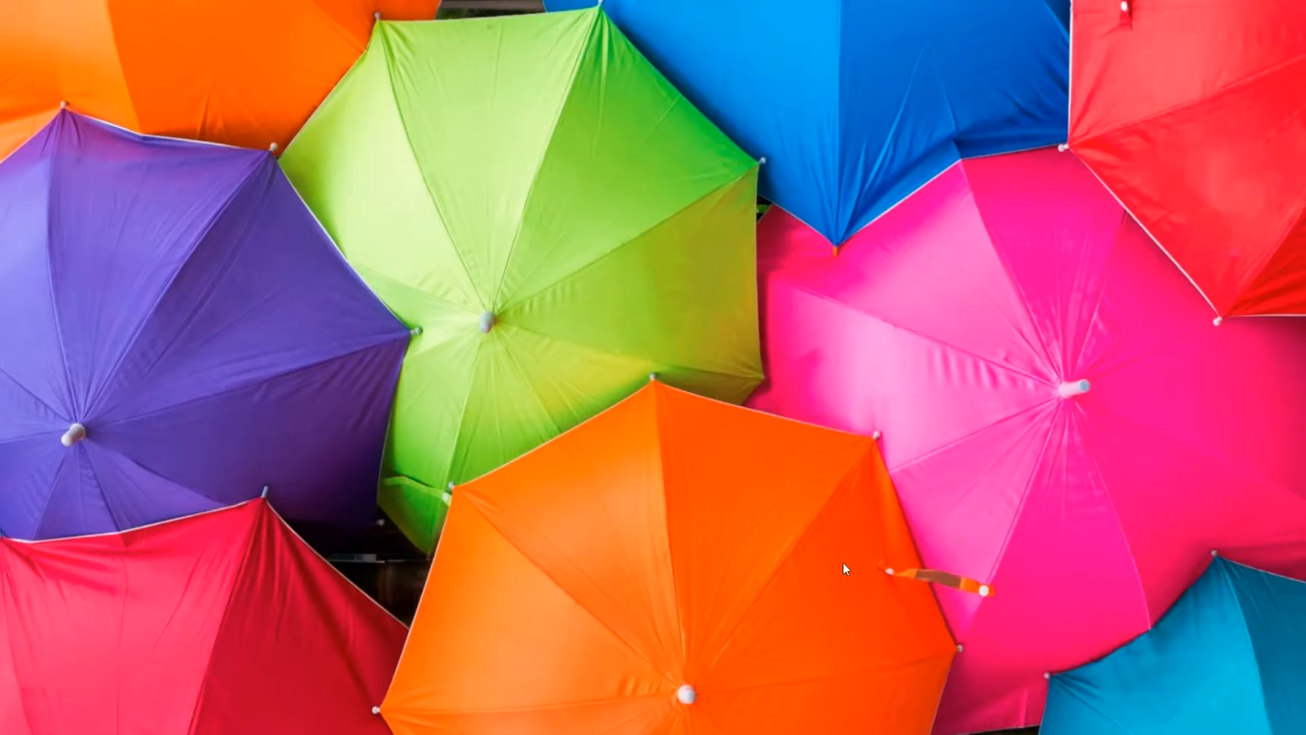
{"action": "mouse_move", "coordinate": [860, 732]}
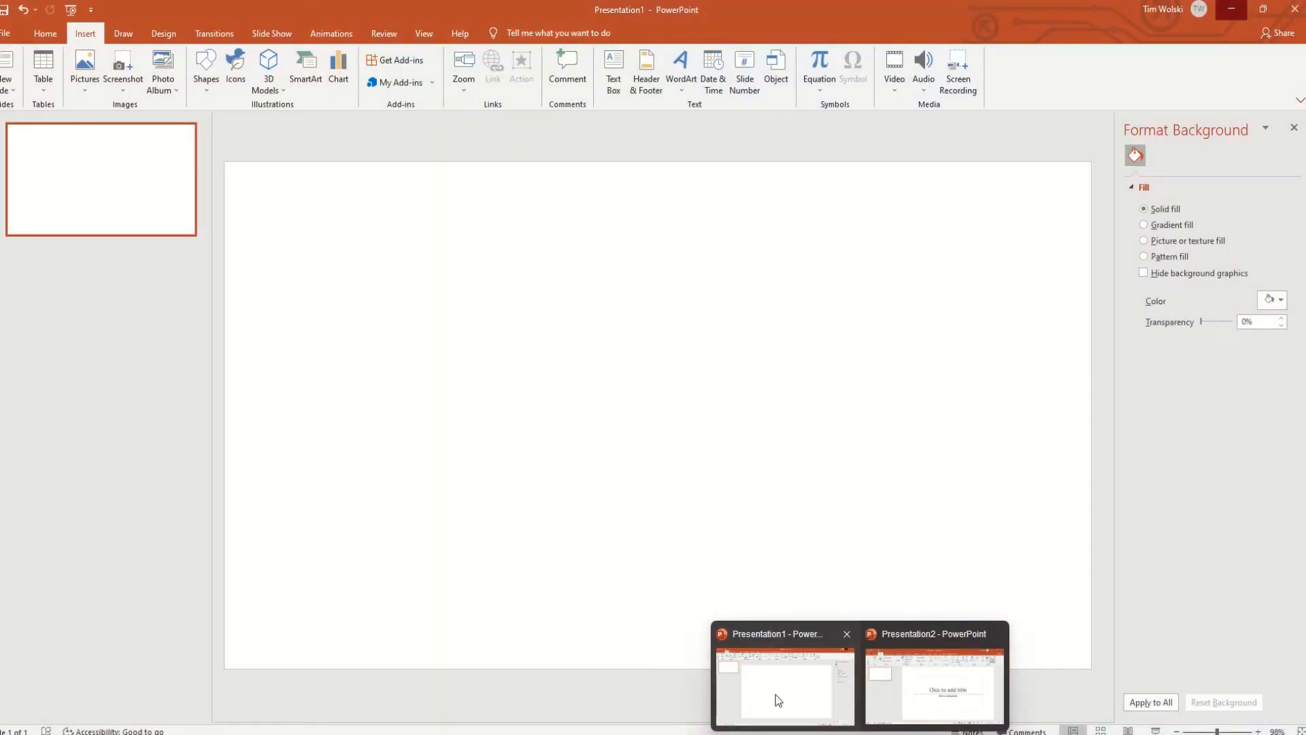
{"action": "left_click", "coordinate": [775, 696]}
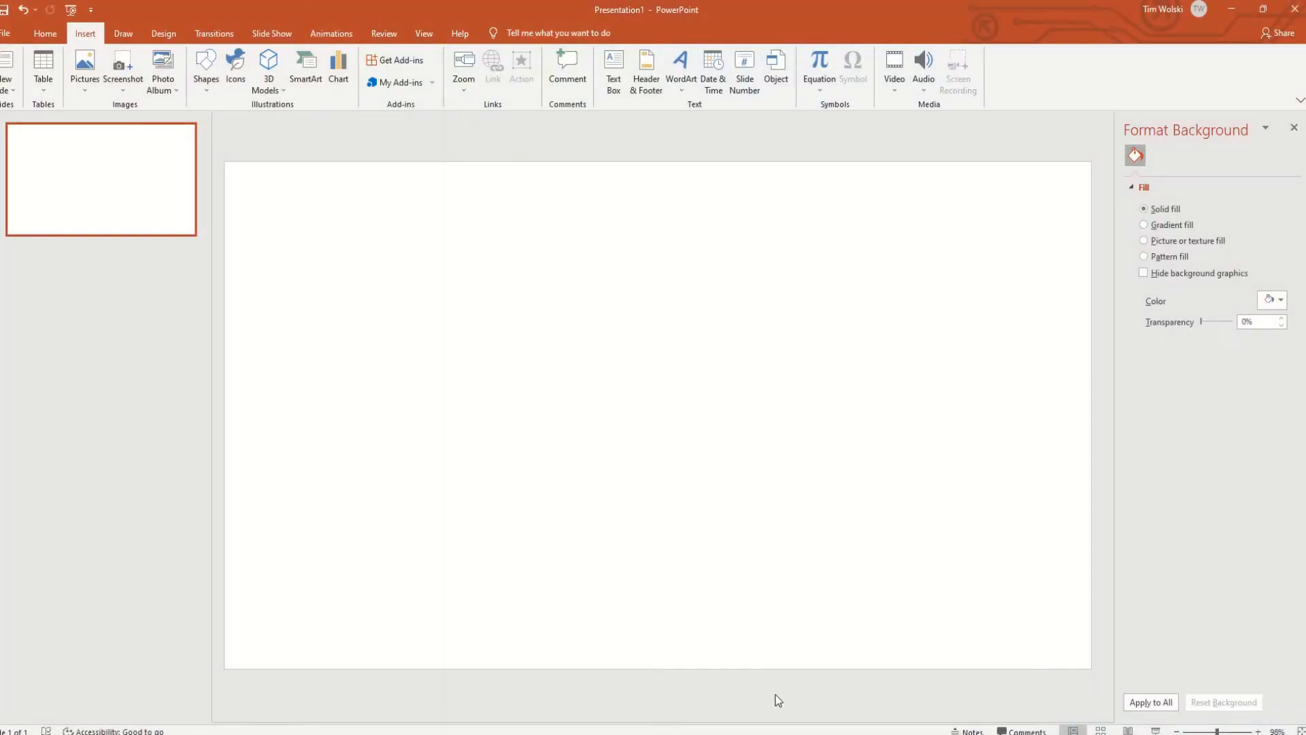
{"action": "right_click", "coordinate": [63, 164]}
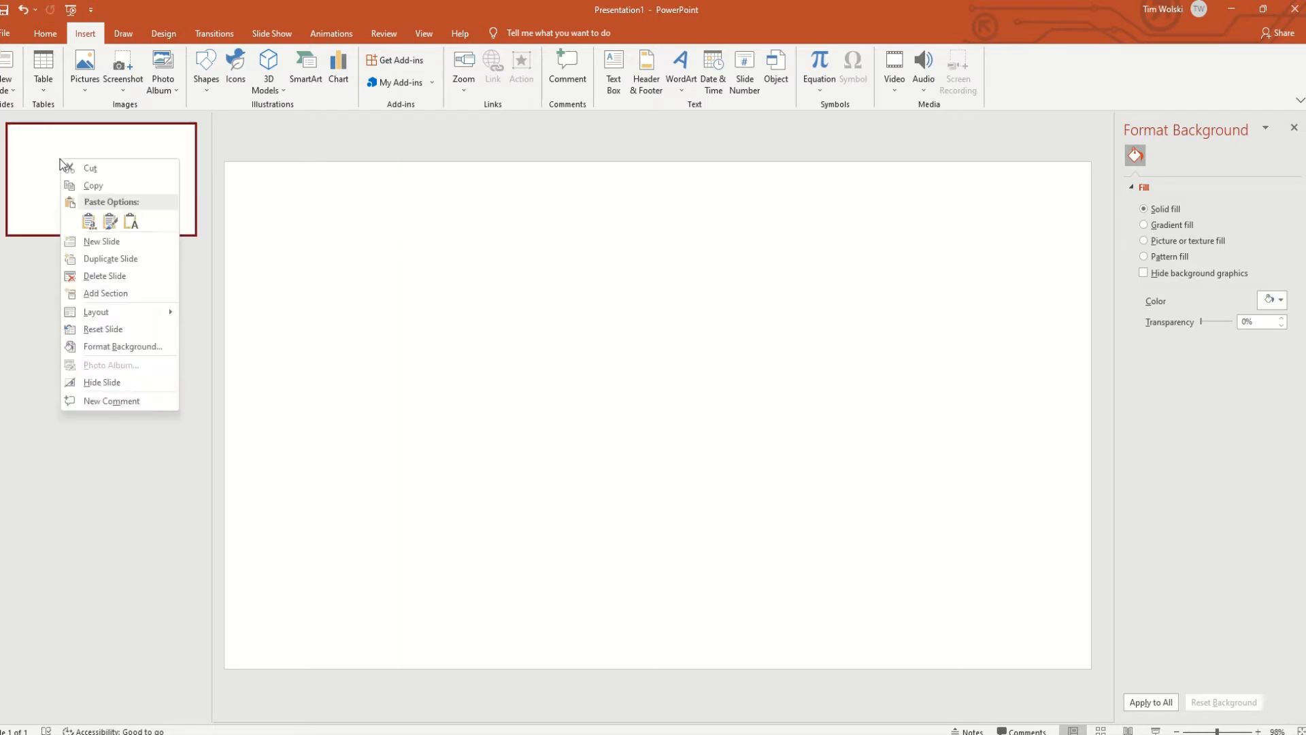
{"action": "mouse_move", "coordinate": [127, 317]}
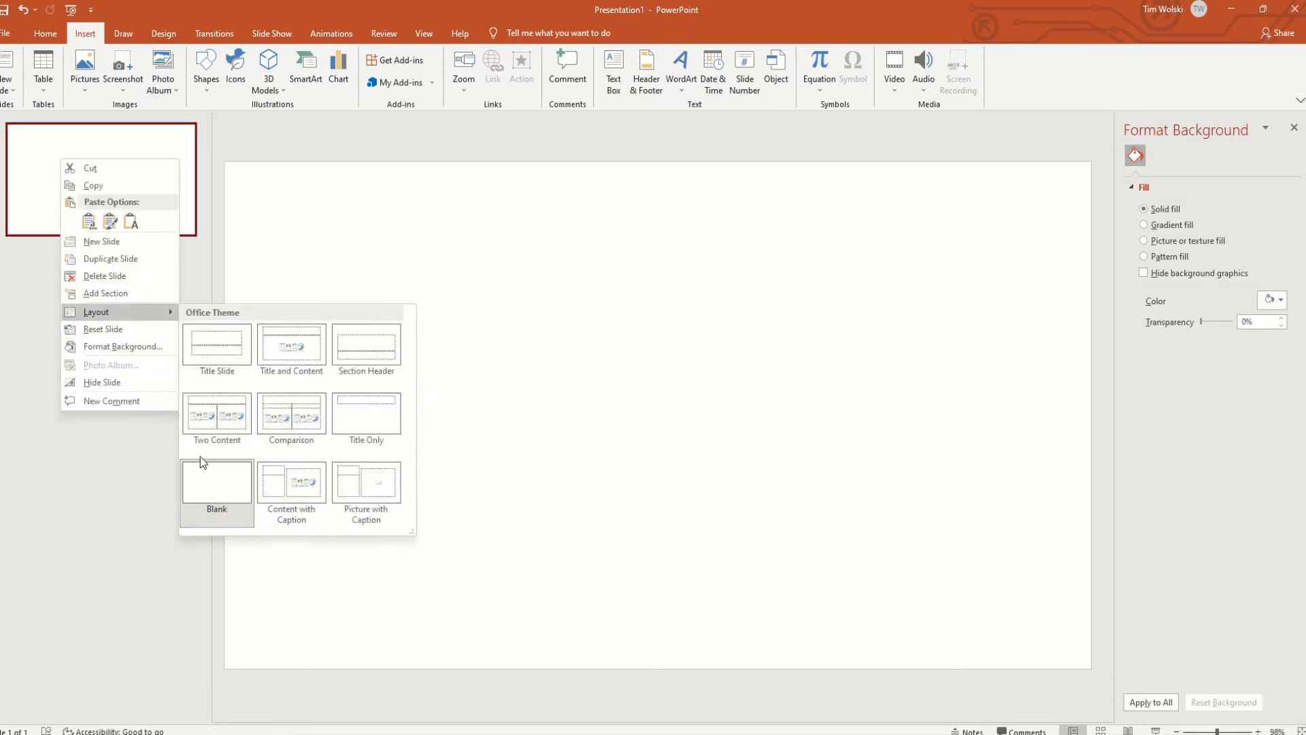
{"action": "left_click", "coordinate": [219, 492]}
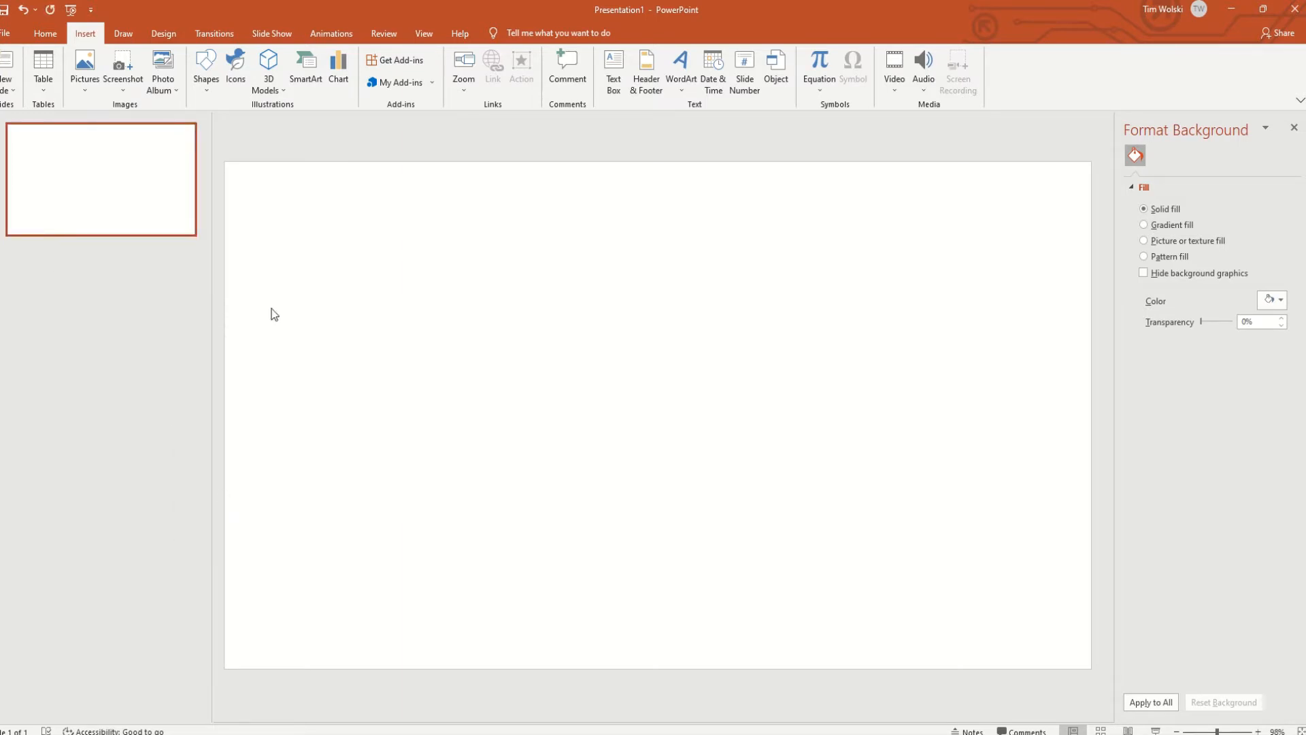
{"action": "left_click", "coordinate": [89, 70]}
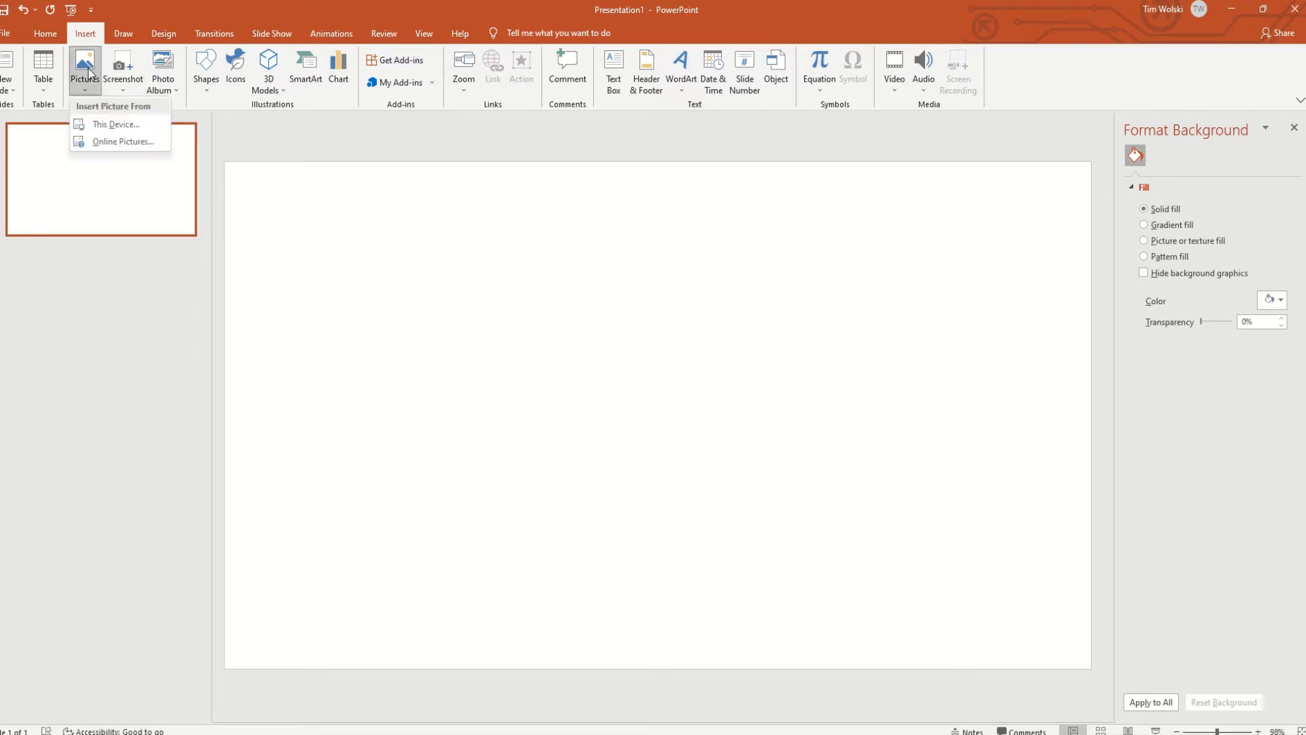
{"action": "left_click", "coordinate": [151, 477]}
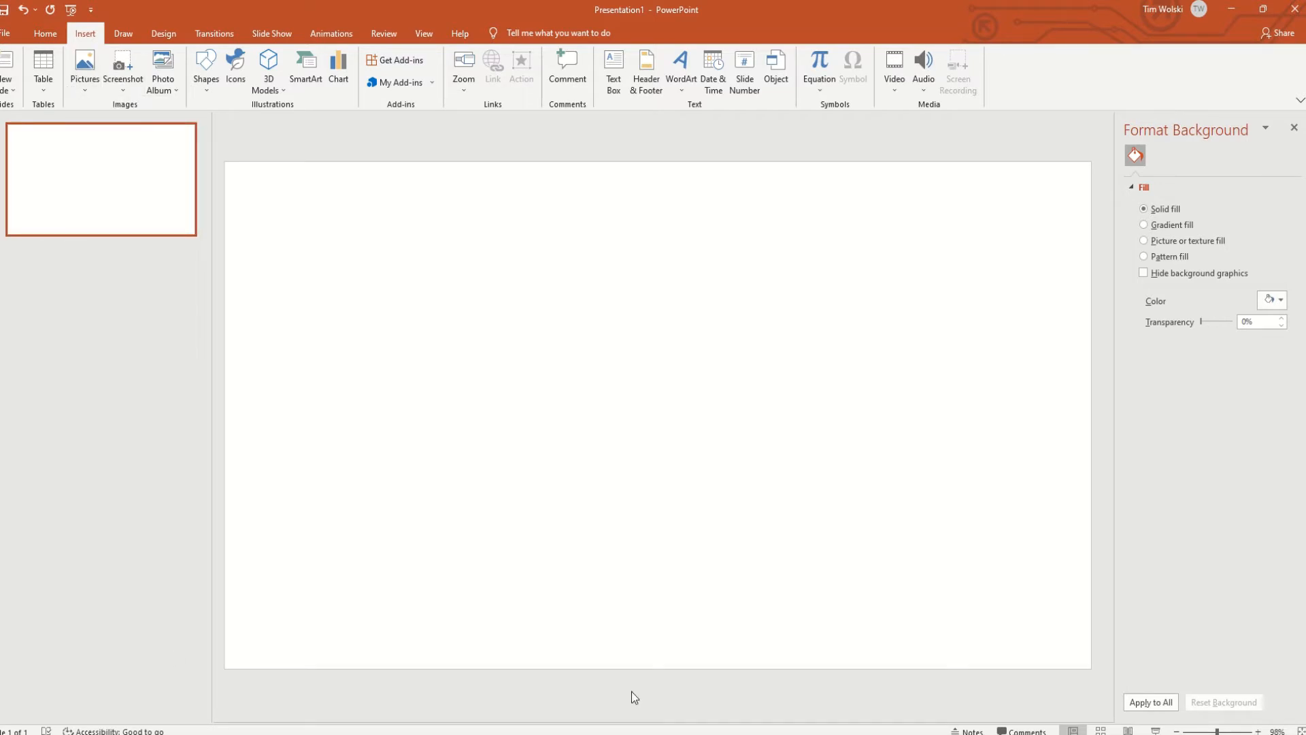
Switch to the Edge browser window and bring up the remove.bg upload page.
{"action": "left_click", "coordinate": [799, 734]}
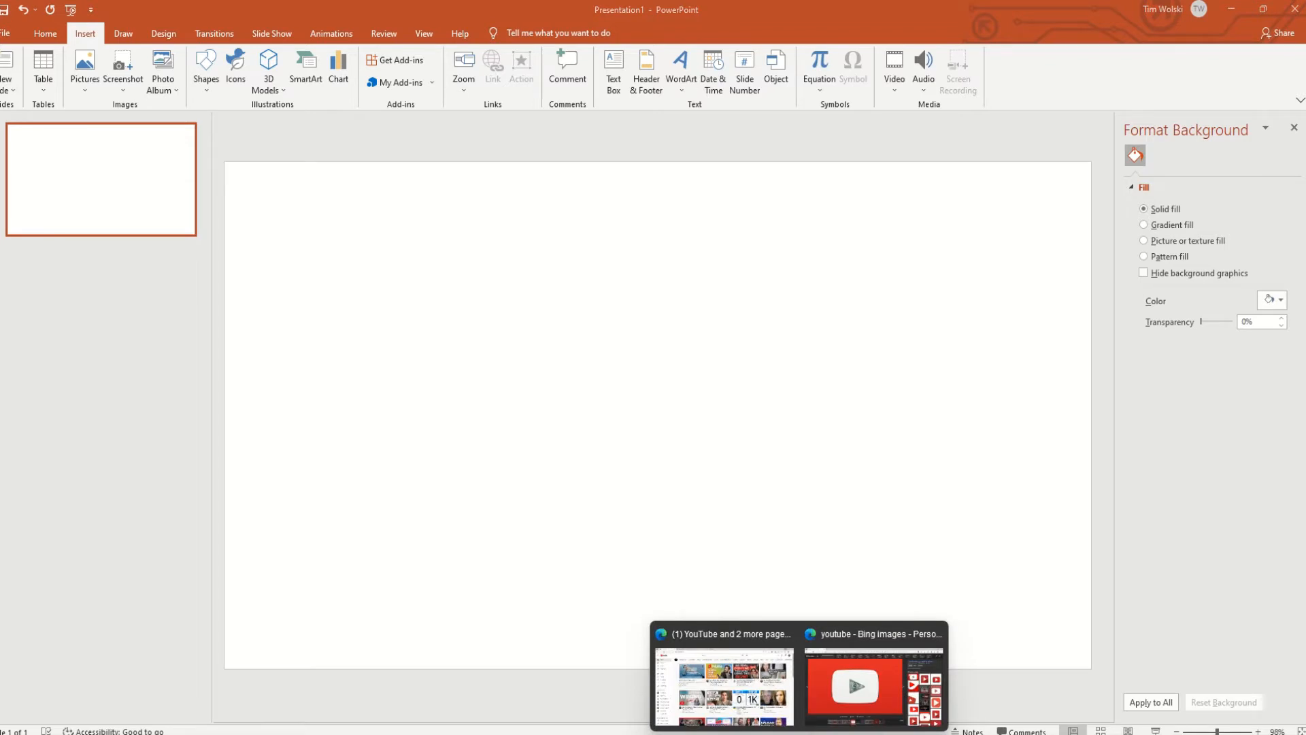
{"action": "left_click", "coordinate": [715, 631]}
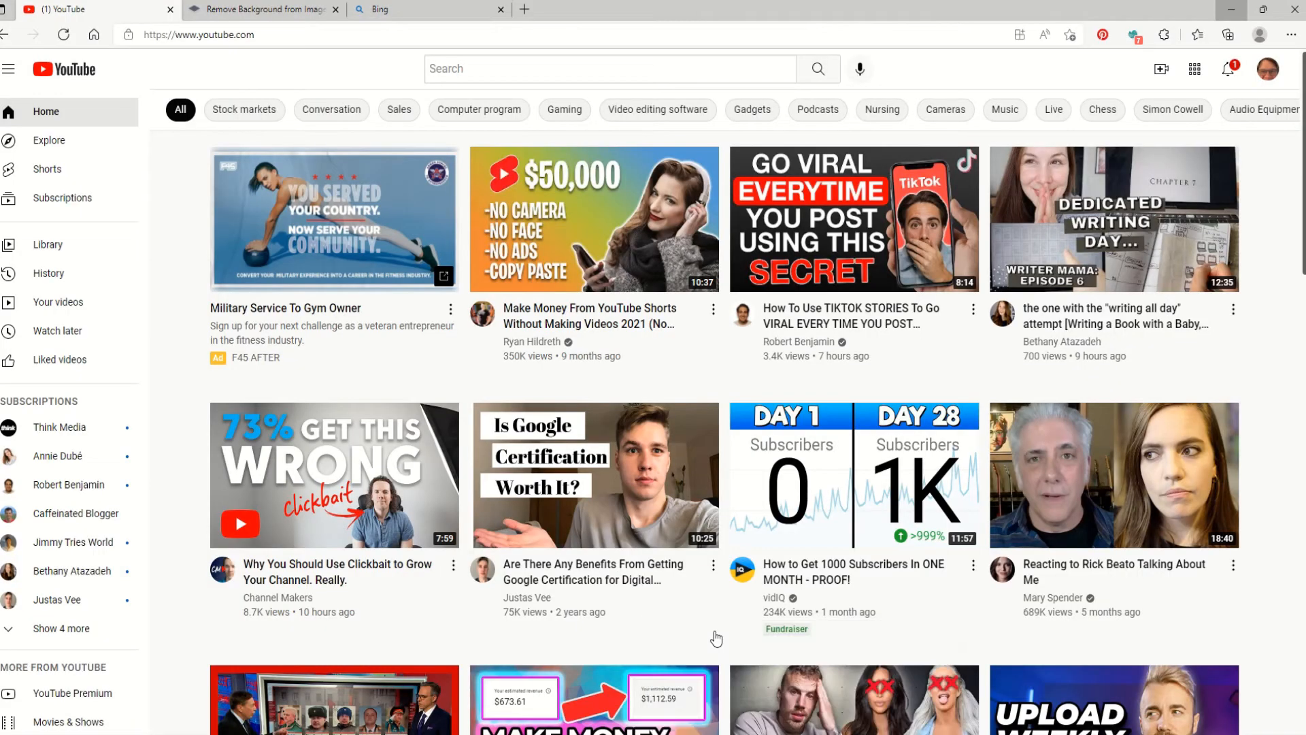
{"action": "left_click", "coordinate": [271, 9]}
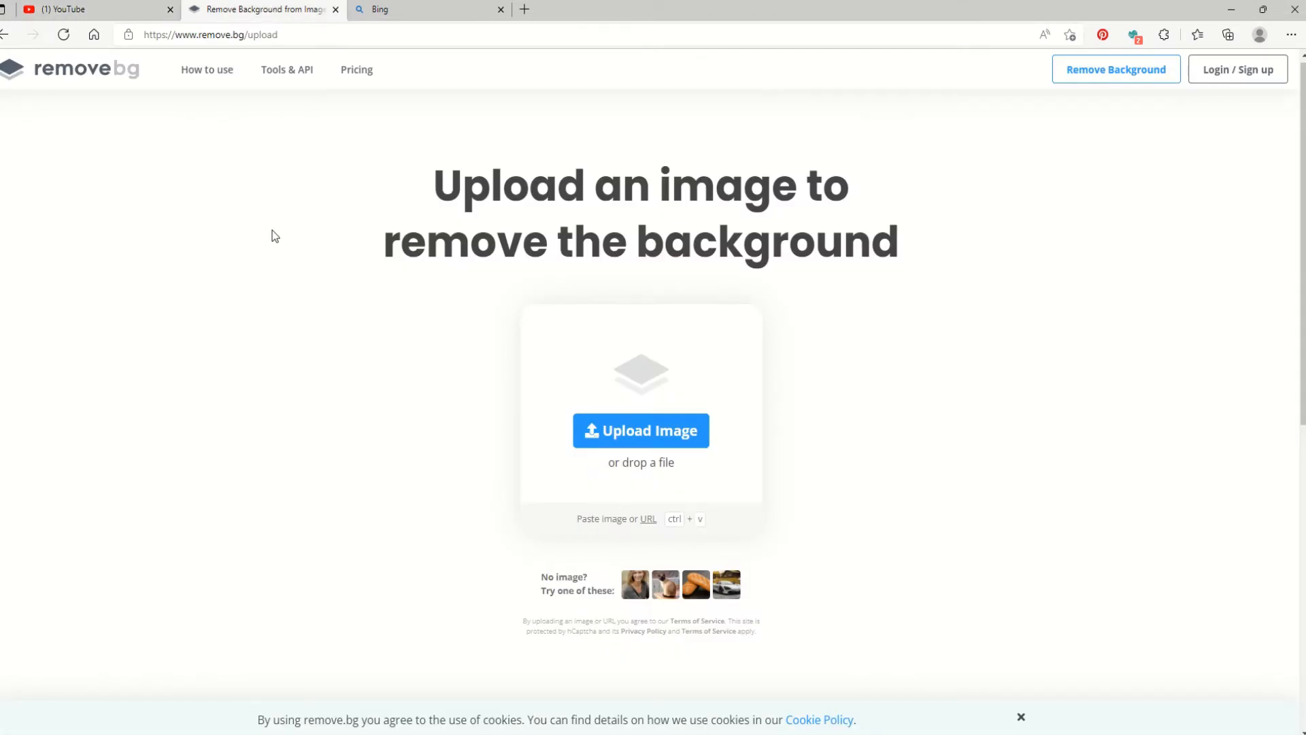
Upload the Base picture from the grumpy folder for background removal, download the preview-size result, and close the remove.bg page.
{"action": "left_click", "coordinate": [645, 449]}
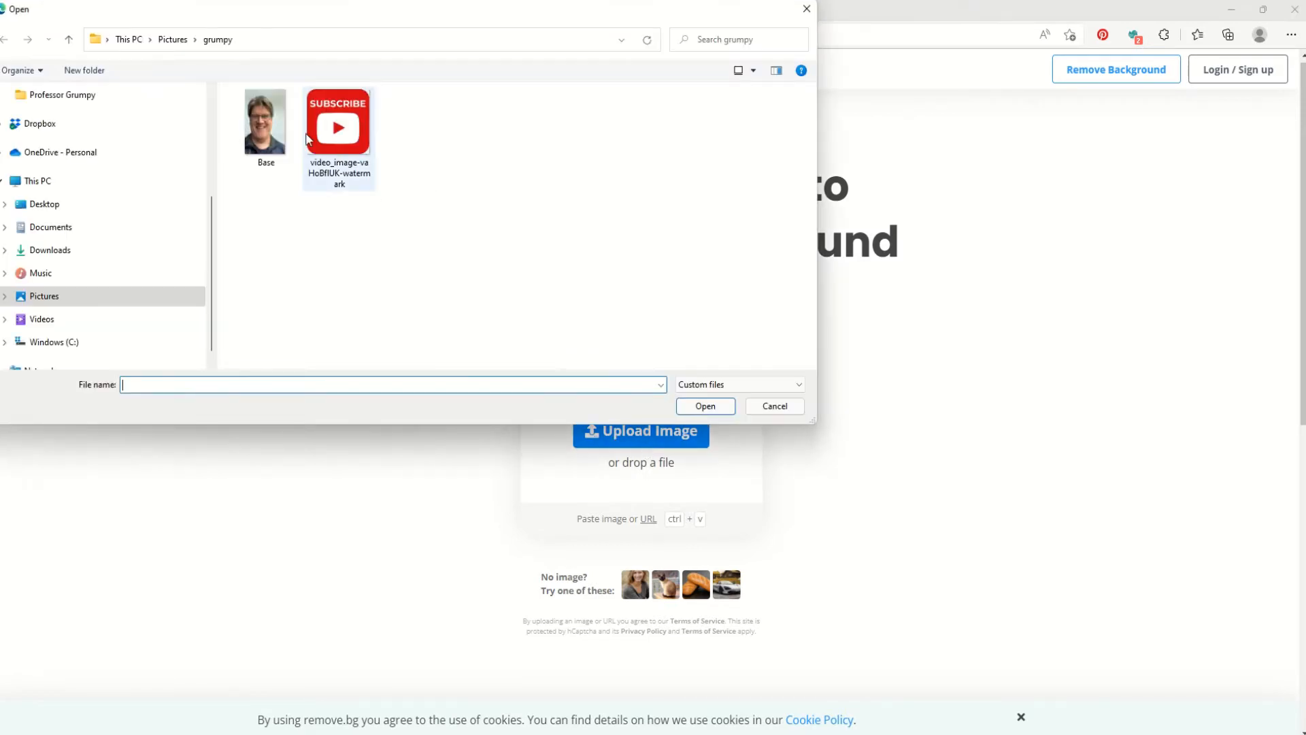
{"action": "left_click", "coordinate": [275, 128]}
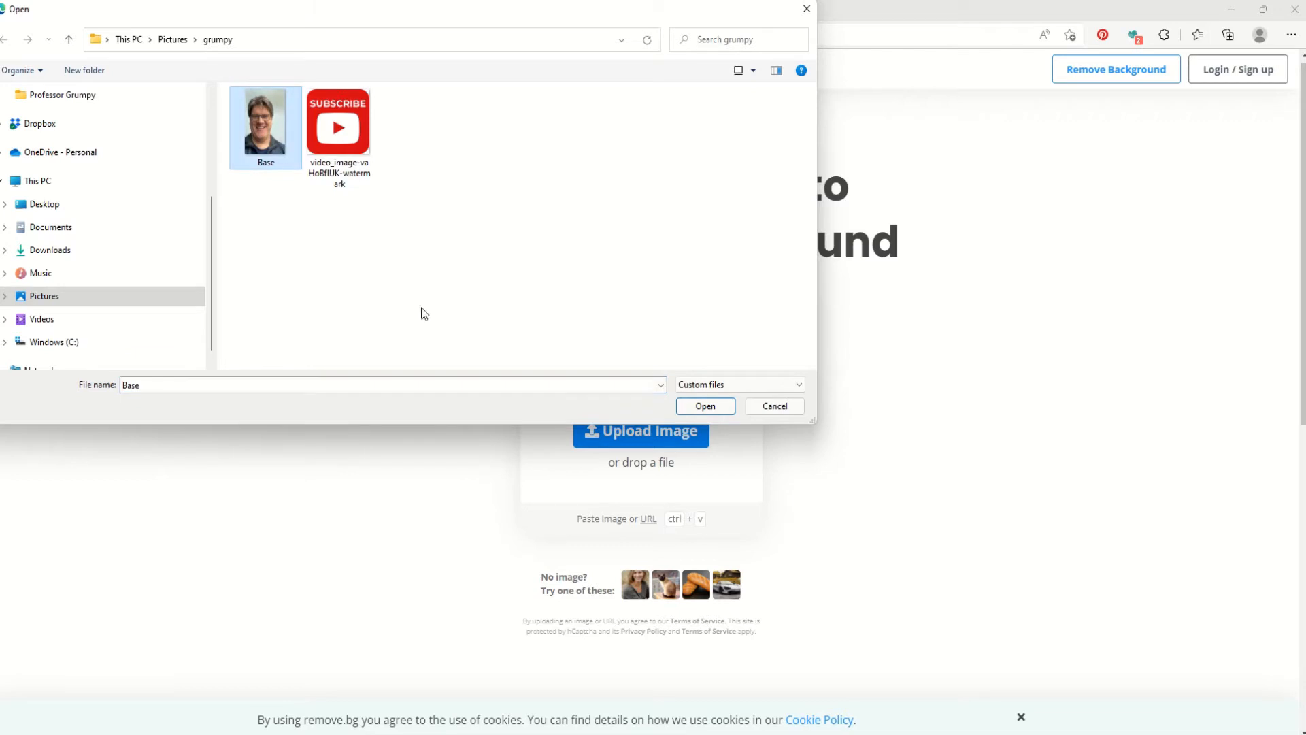
{"action": "left_click", "coordinate": [701, 406]}
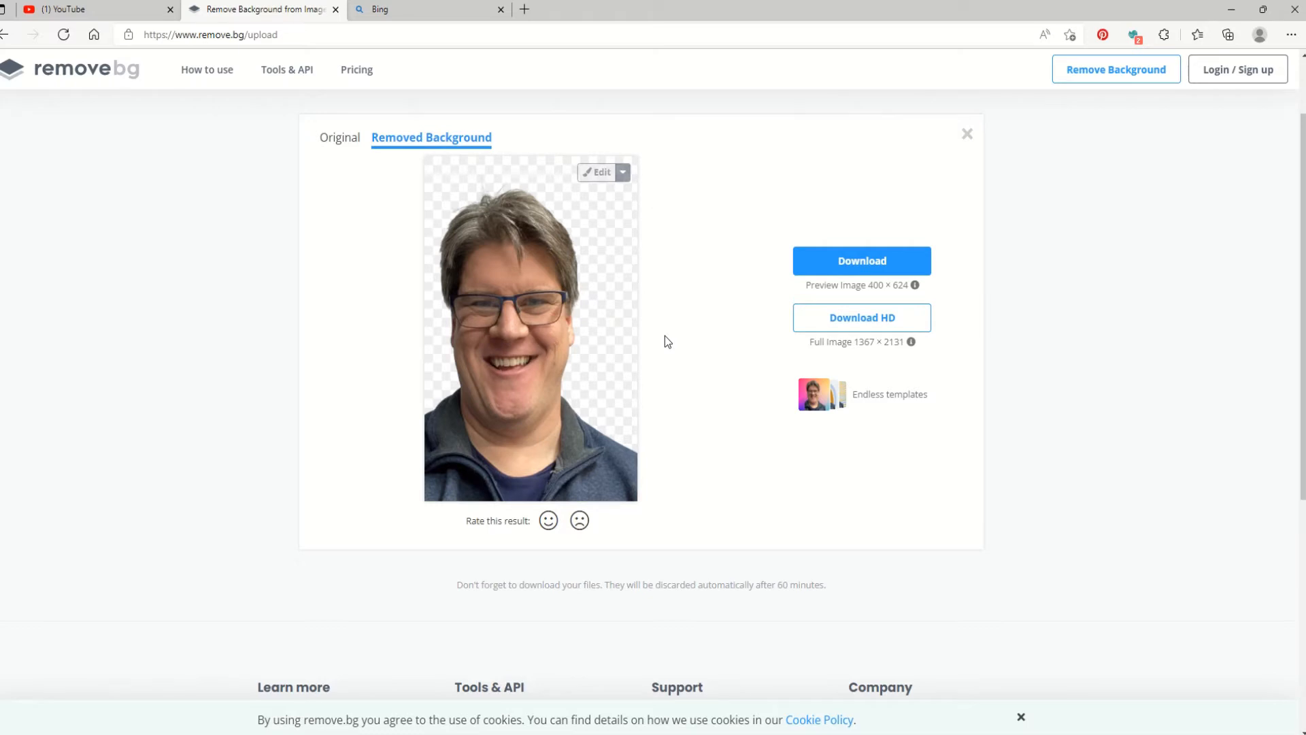
{"action": "left_click", "coordinate": [825, 268]}
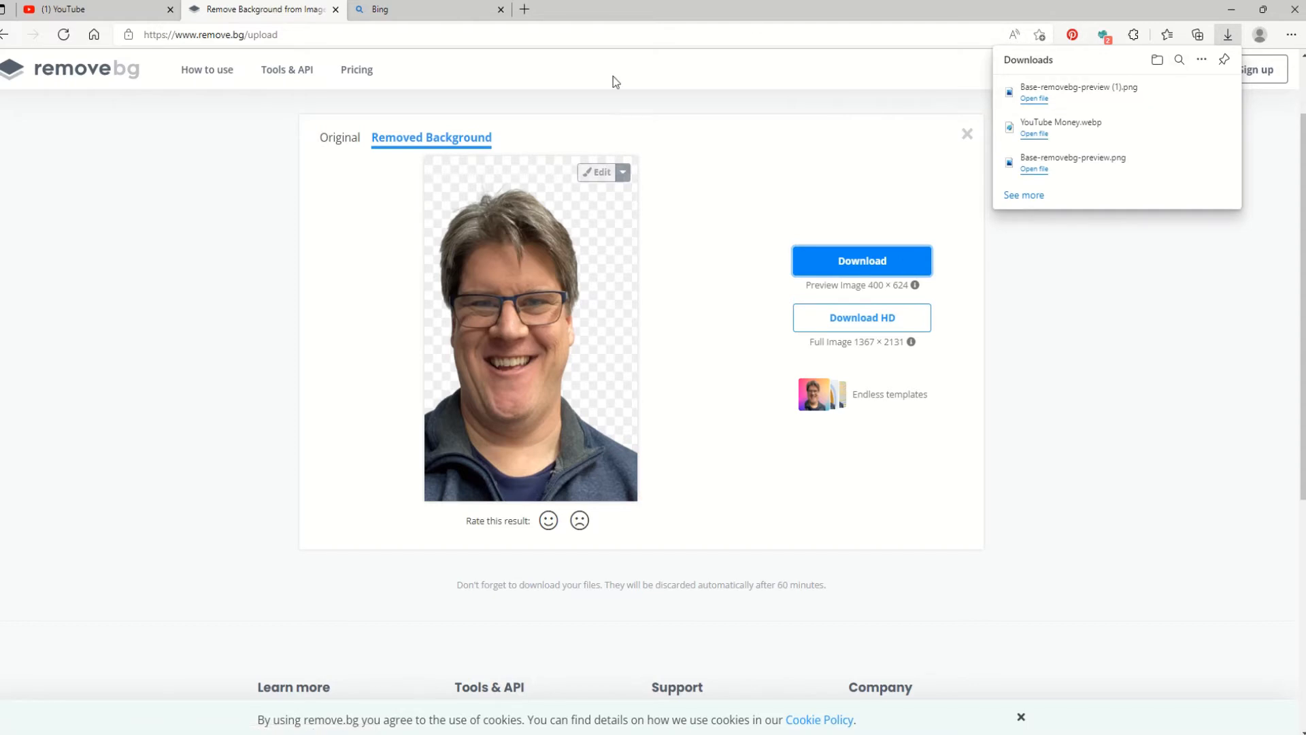
{"action": "left_click", "coordinate": [335, 9]}
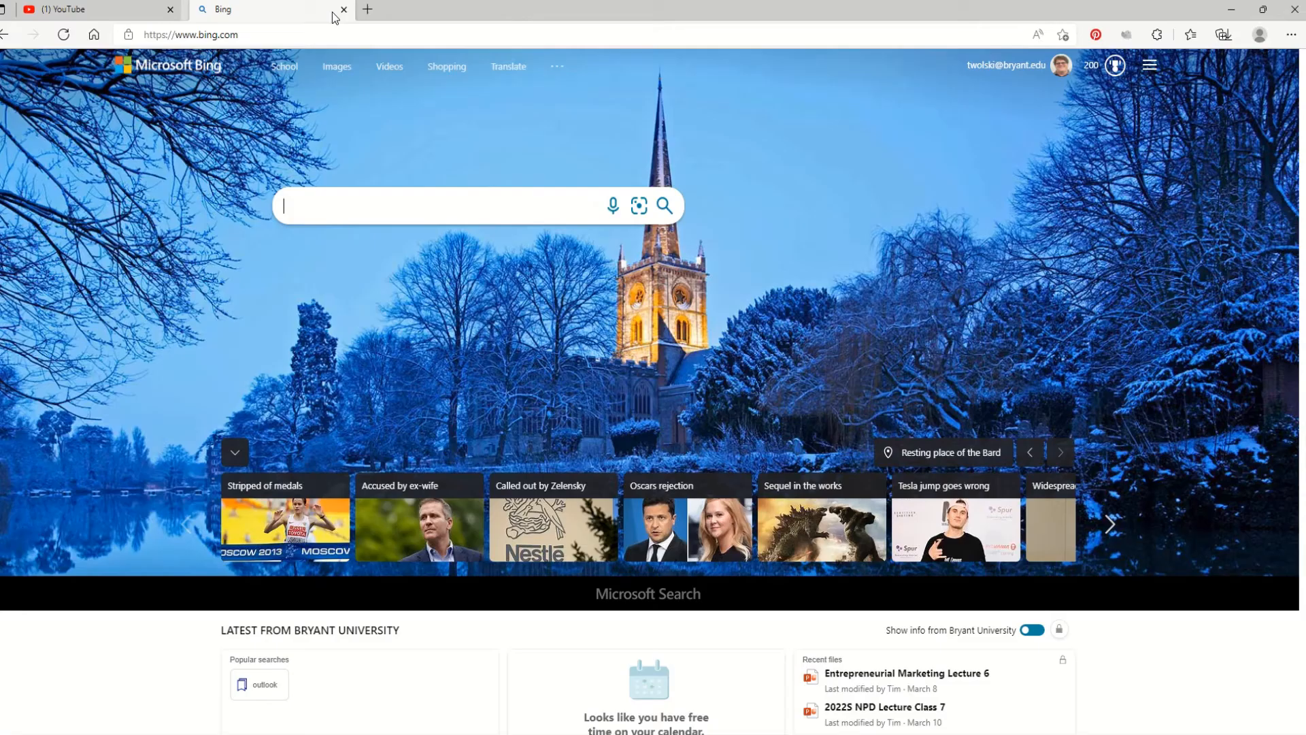
Search Bing for "thumbnail" and show the image results.
{"action": "left_click", "coordinate": [320, 213]}
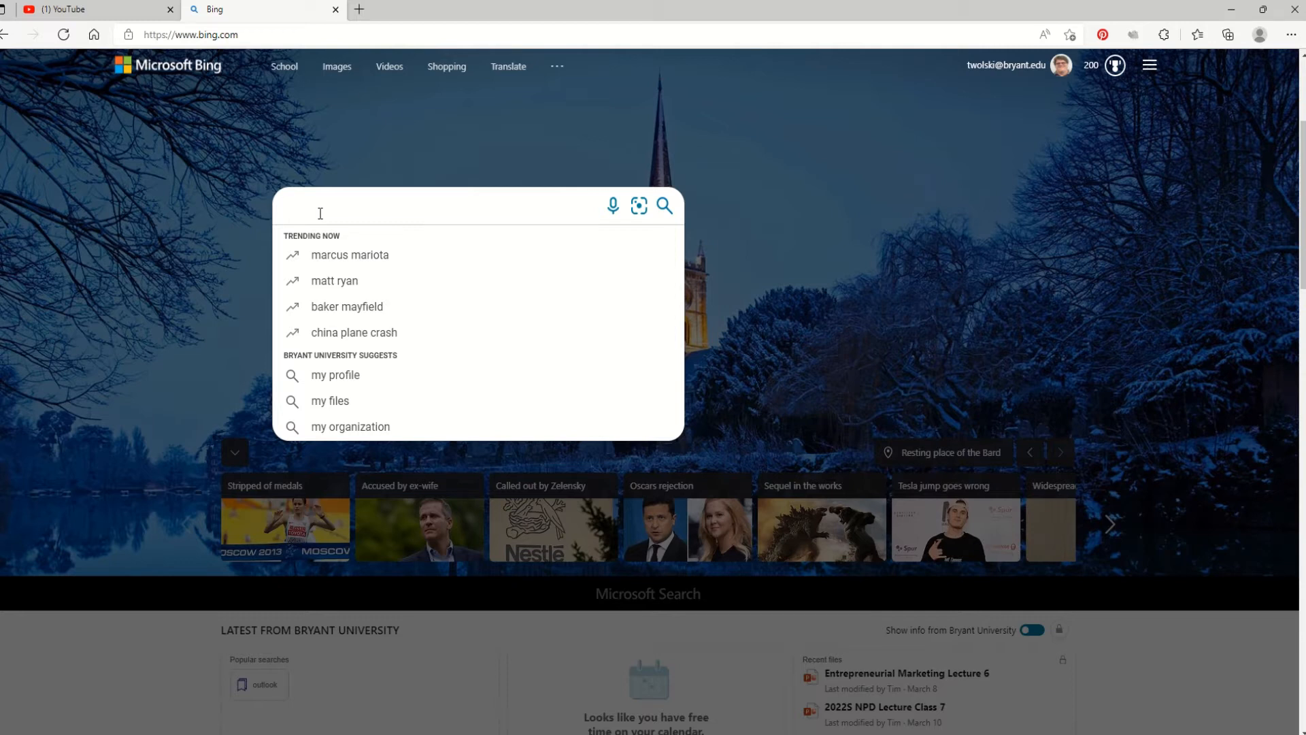
{"action": "type", "text": "thumbnail"}
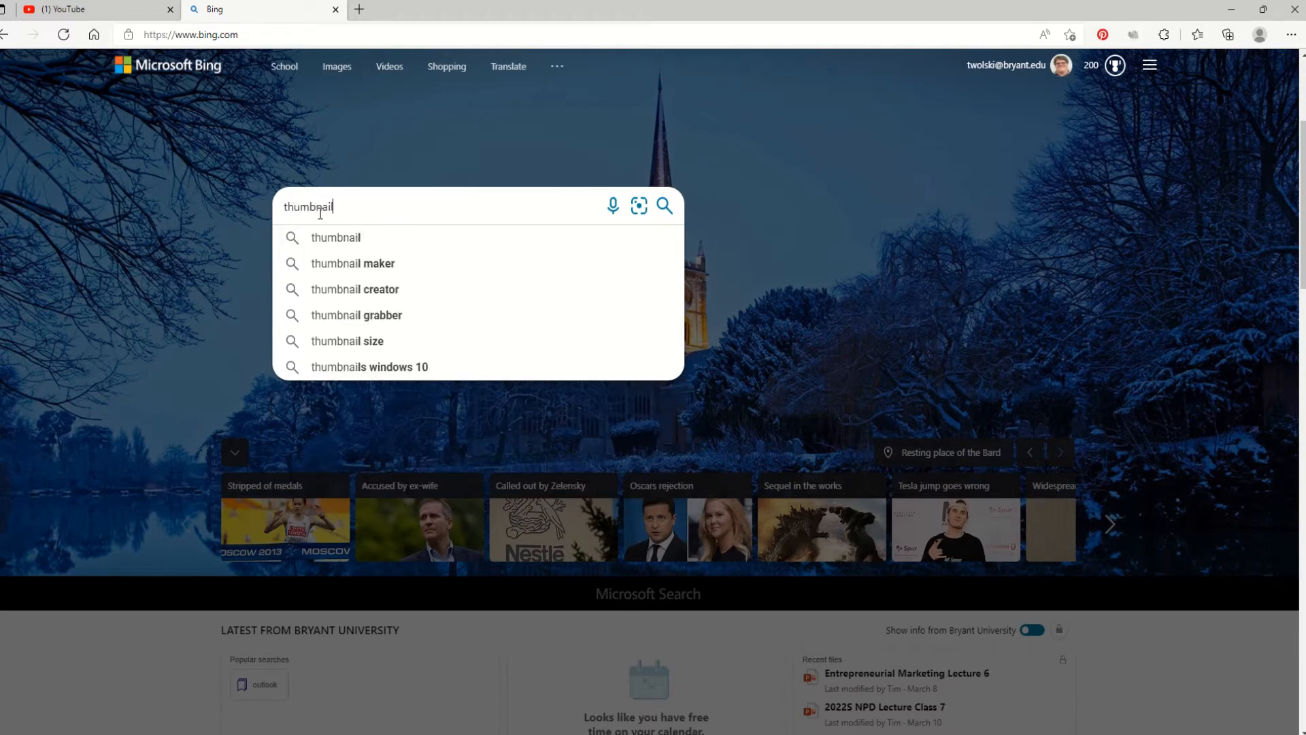
{"action": "key", "text": "Return"}
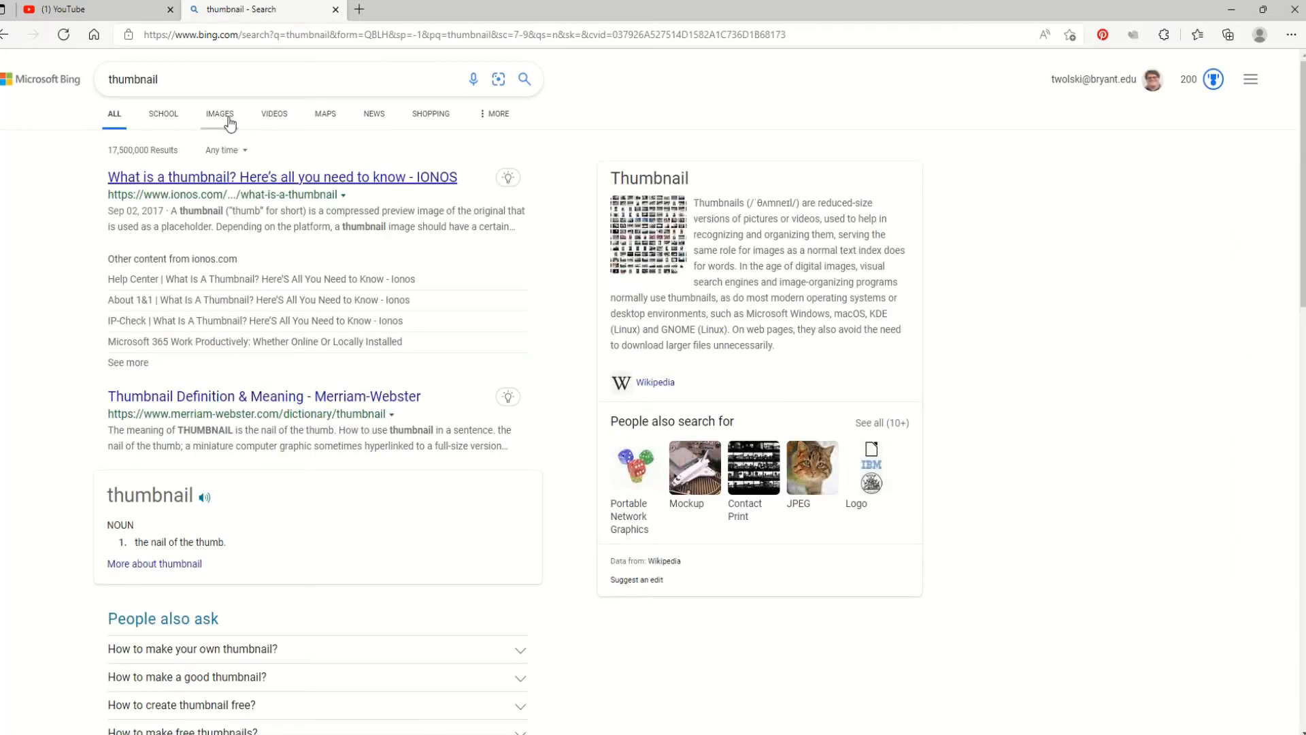
{"action": "left_click", "coordinate": [227, 123]}
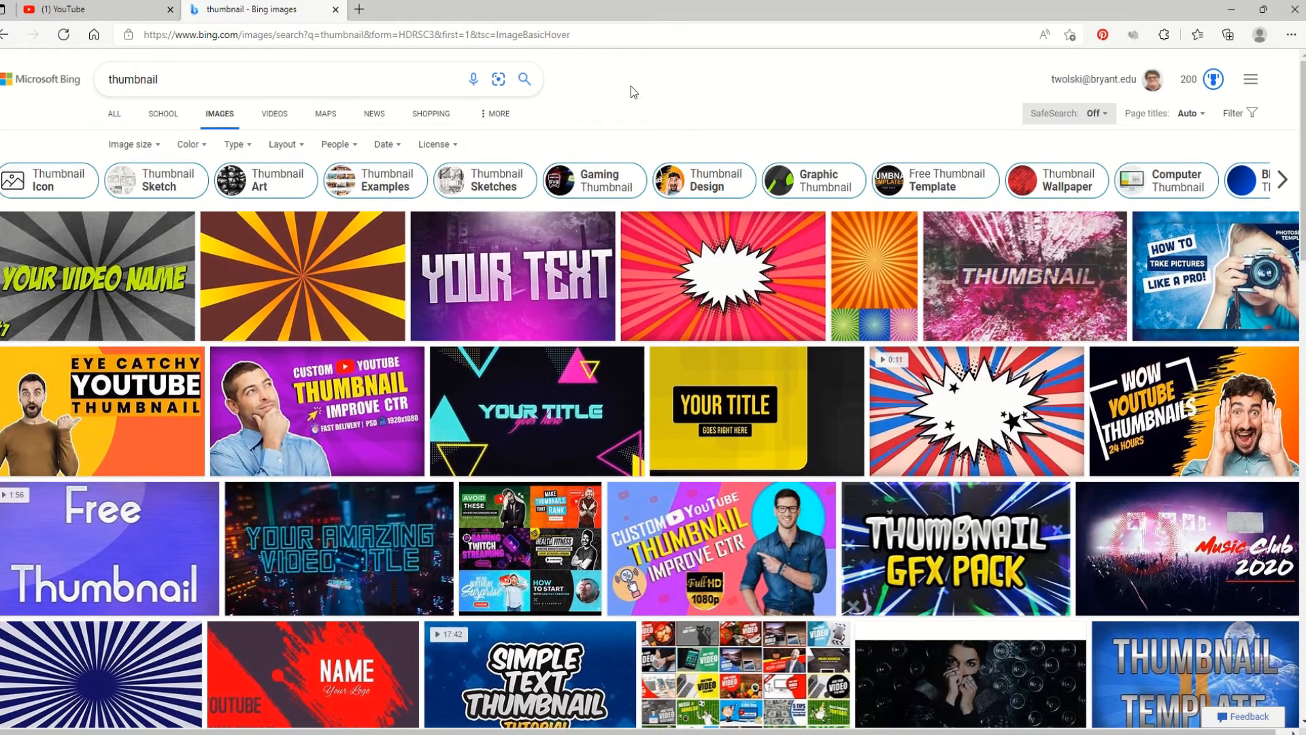
Filter the image results by the license "Free to modify, share, and use commercially" and browse through them.
{"action": "left_click", "coordinate": [436, 145]}
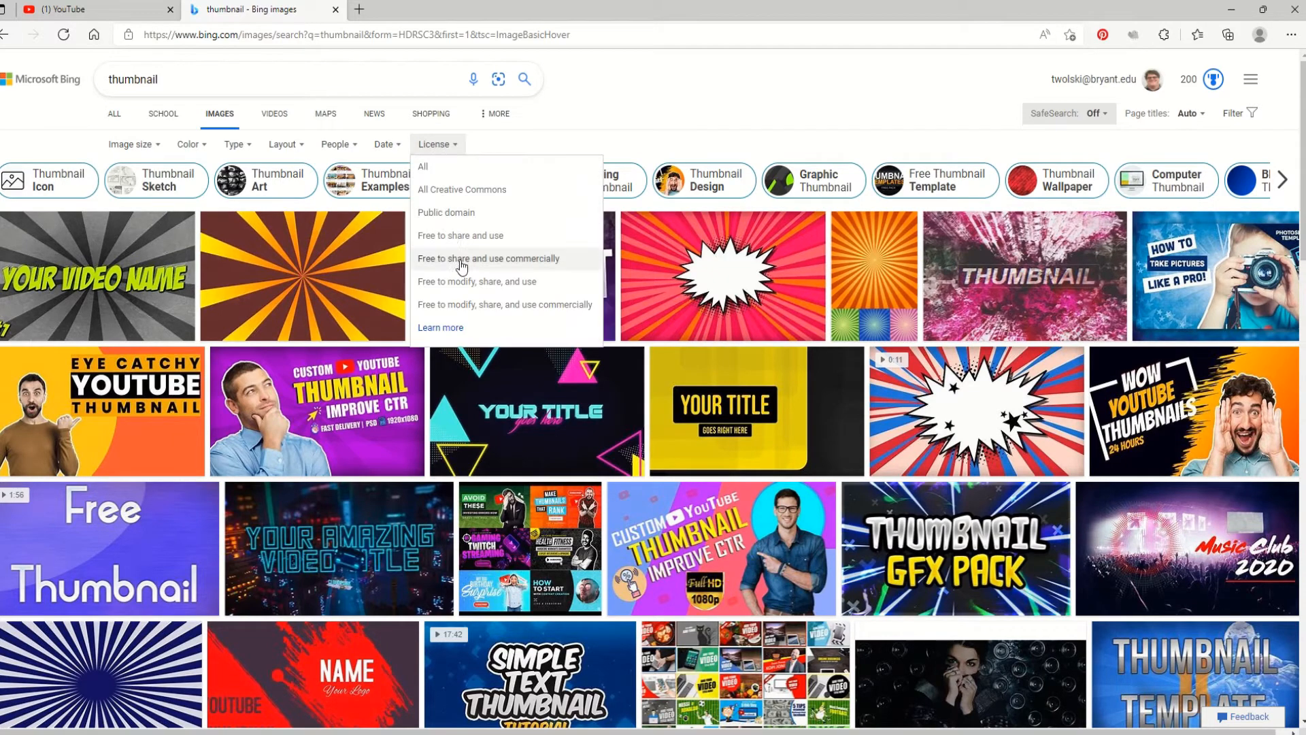
{"action": "left_click", "coordinate": [482, 305]}
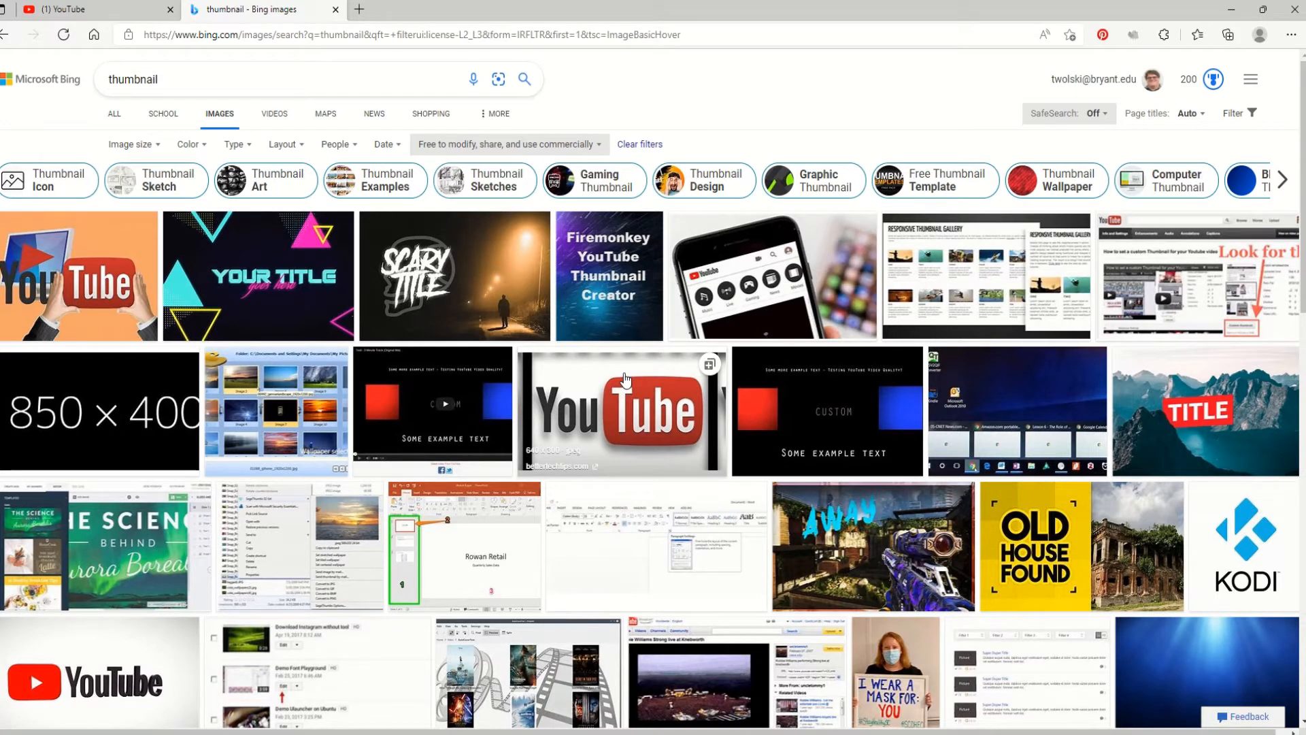
{"action": "scroll", "coordinate": [749, 431], "scroll_direction": "down", "scroll_amount": 6}
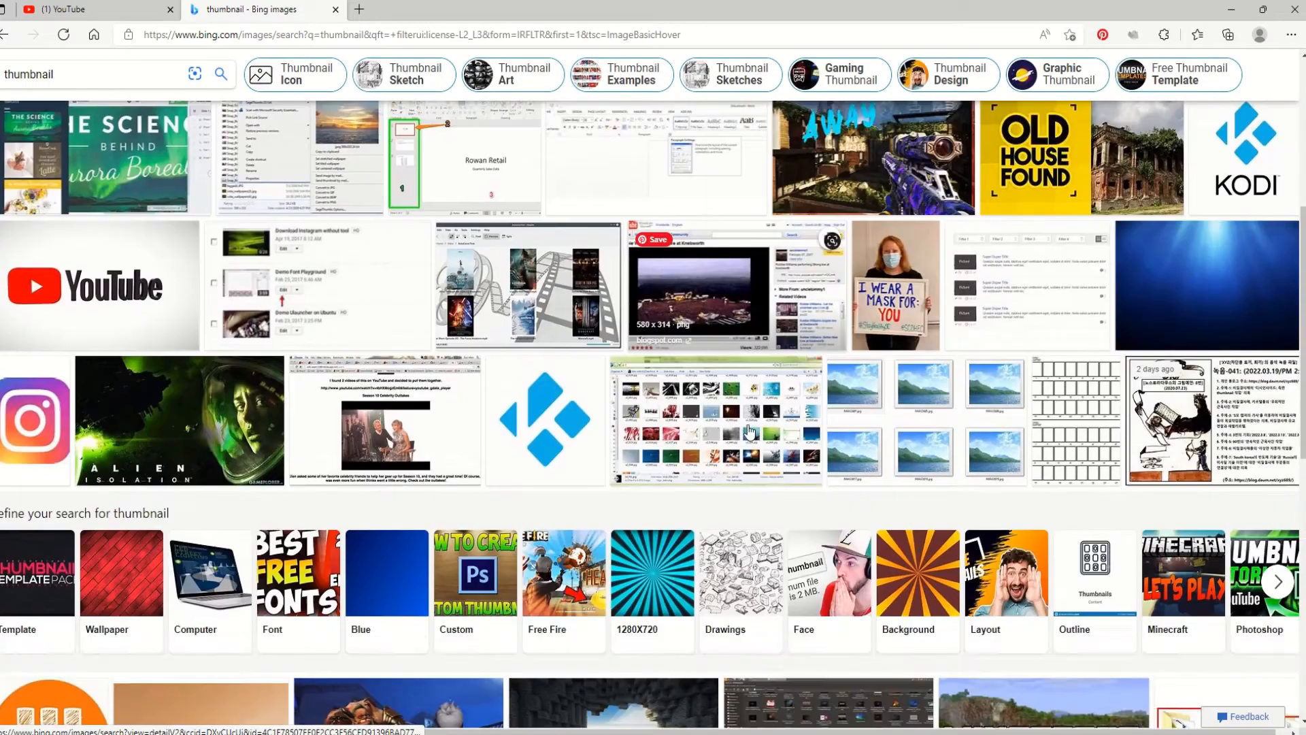
{"action": "scroll", "coordinate": [749, 431], "scroll_direction": "down", "scroll_amount": 13}
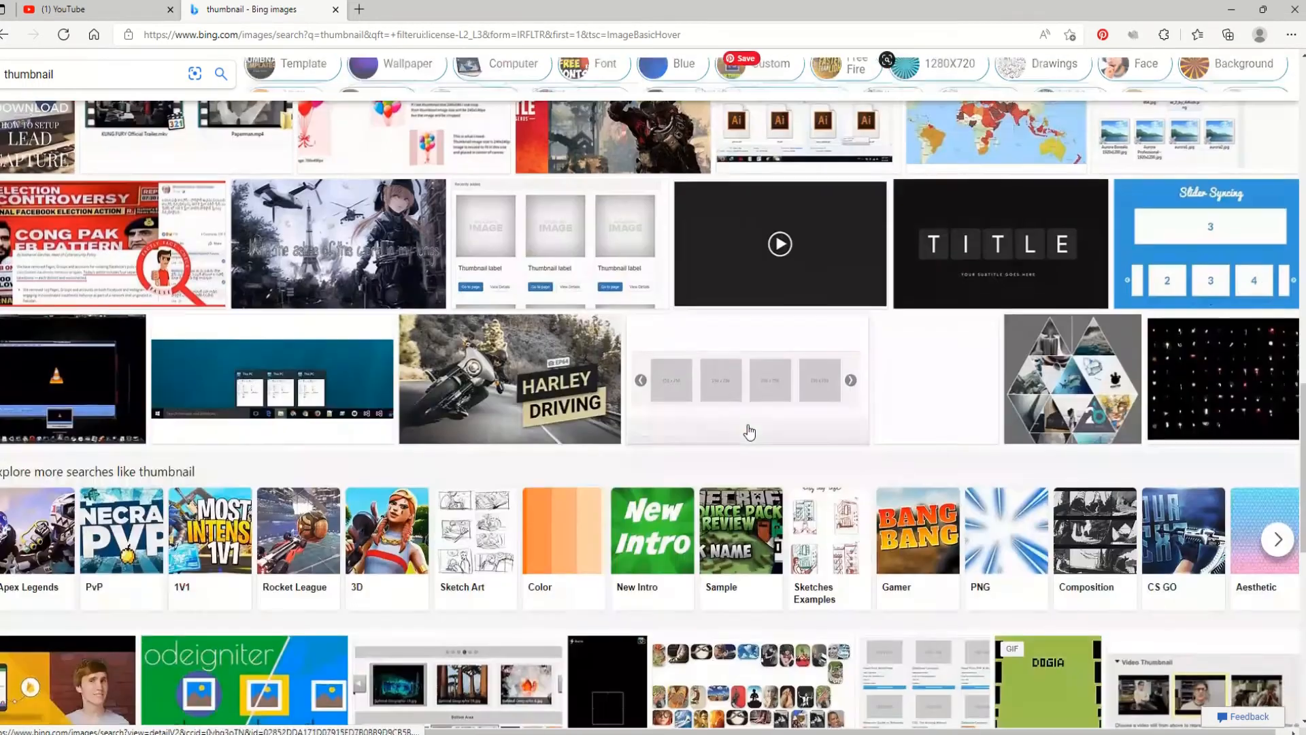
{"action": "scroll", "coordinate": [750, 431], "scroll_direction": "down", "scroll_amount": 11}
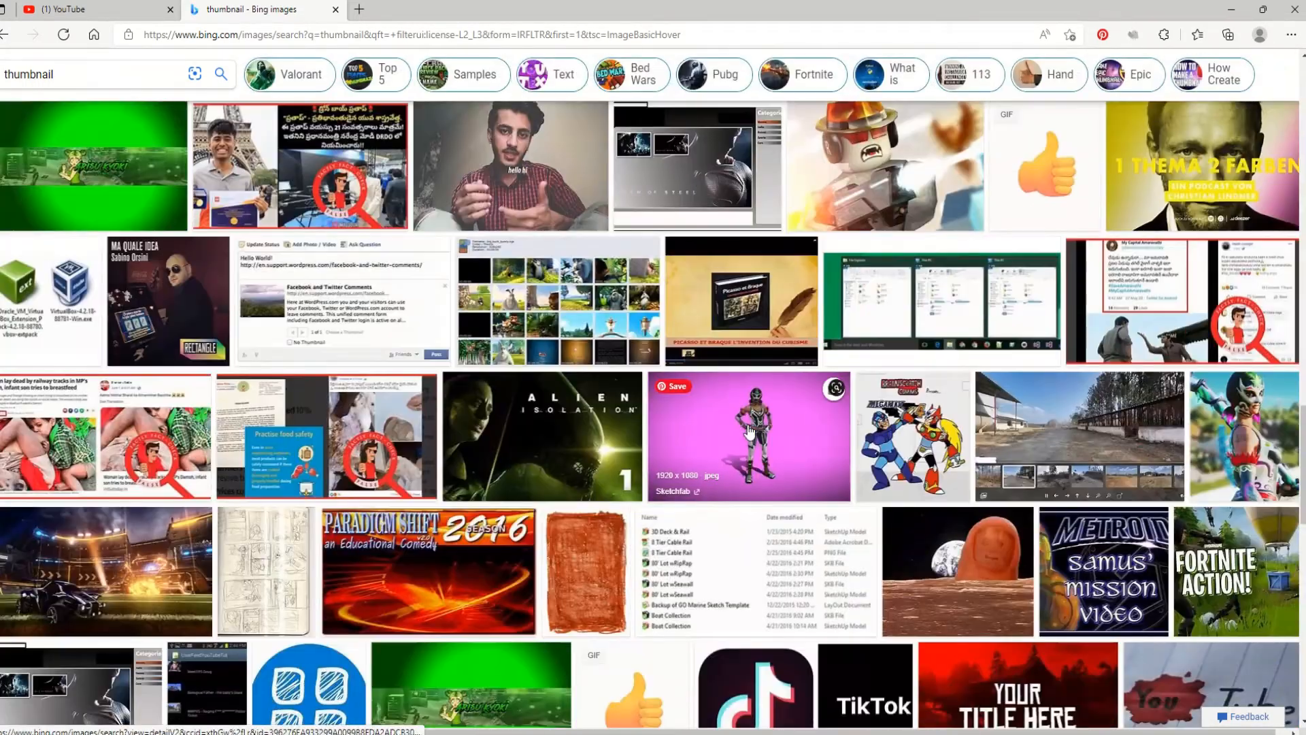
{"action": "scroll", "coordinate": [749, 431], "scroll_direction": "up", "scroll_amount": 20}
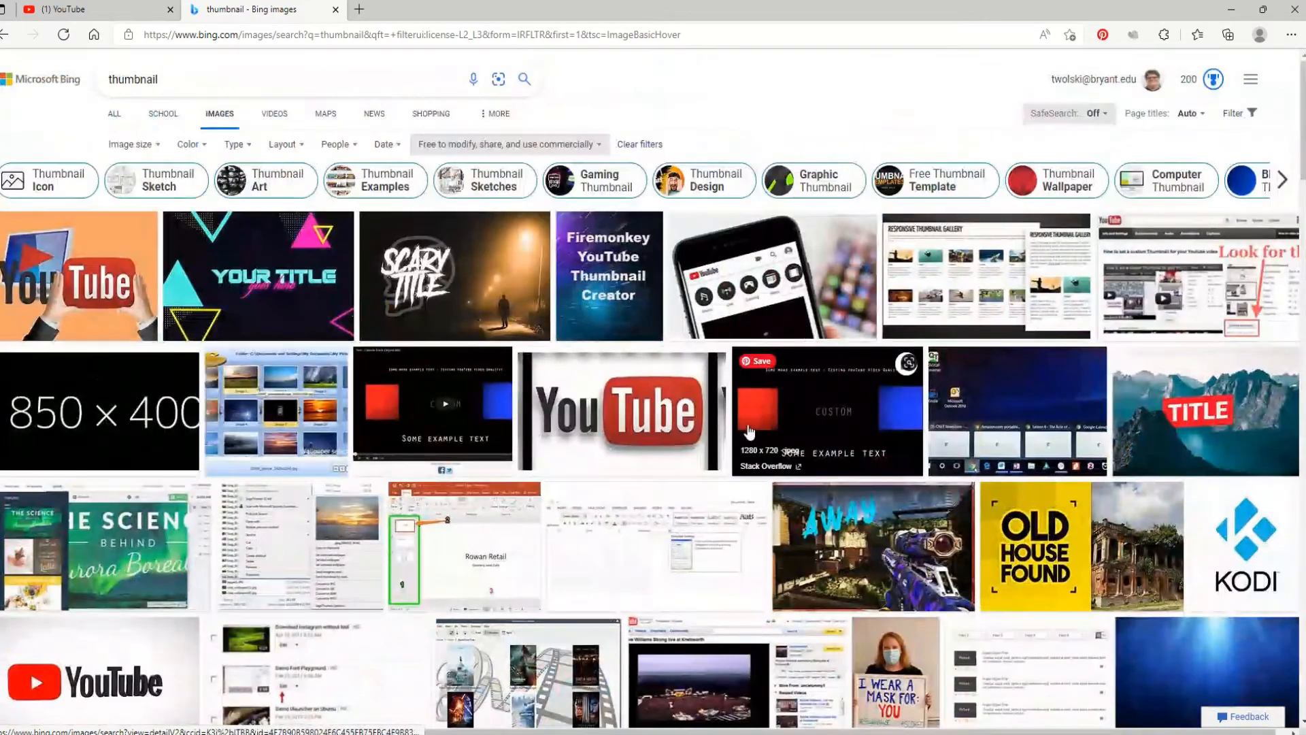
Search the images for "subscriber" with the same license filter and browse the results.
{"action": "left_click", "coordinate": [242, 67]}
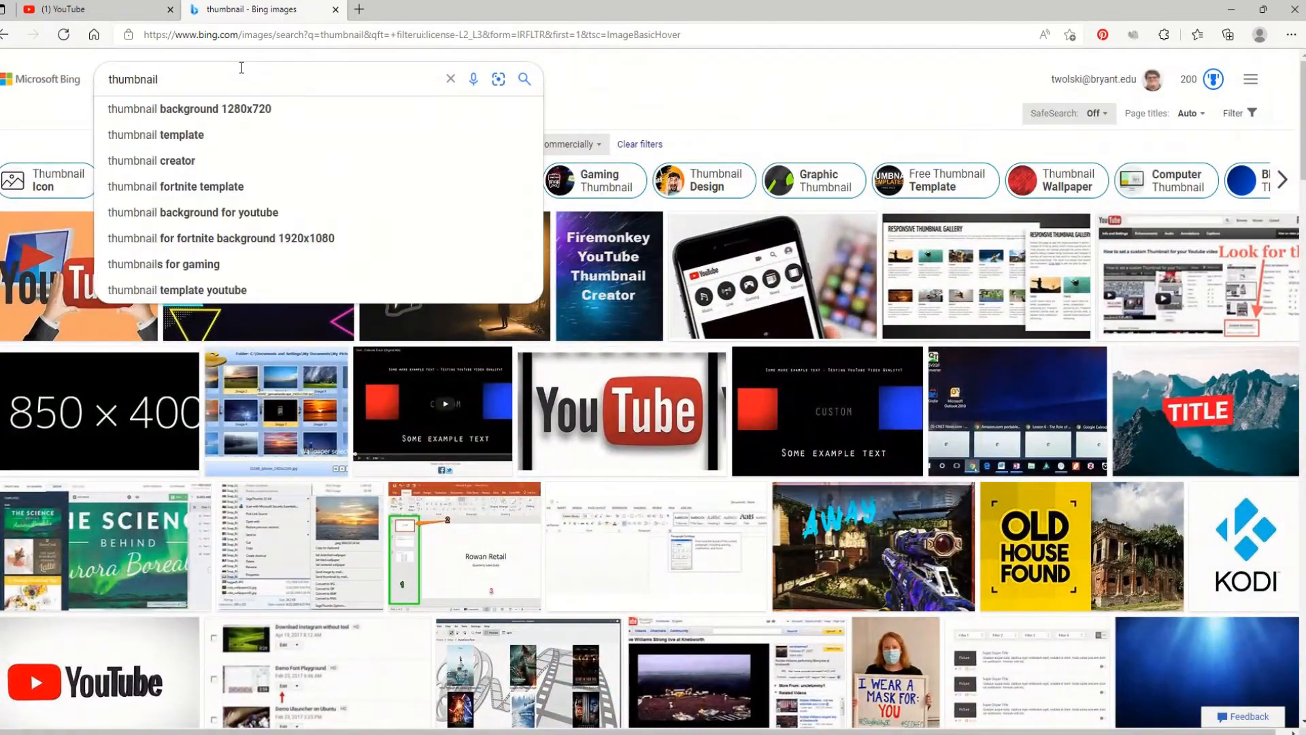
{"action": "key", "text": "BackSpace"}
{"action": "key", "text": "BackSpace"}
{"action": "key", "text": "BackSpace"}
{"action": "key", "text": "BackSpace"}
{"action": "key", "text": "BackSpace"}
{"action": "key", "text": "BackSpace"}
{"action": "key", "text": "BackSpace"}
{"action": "key", "text": "BackSpace"}
{"action": "key", "text": "BackSpace"}
{"action": "type", "text": "sub"}
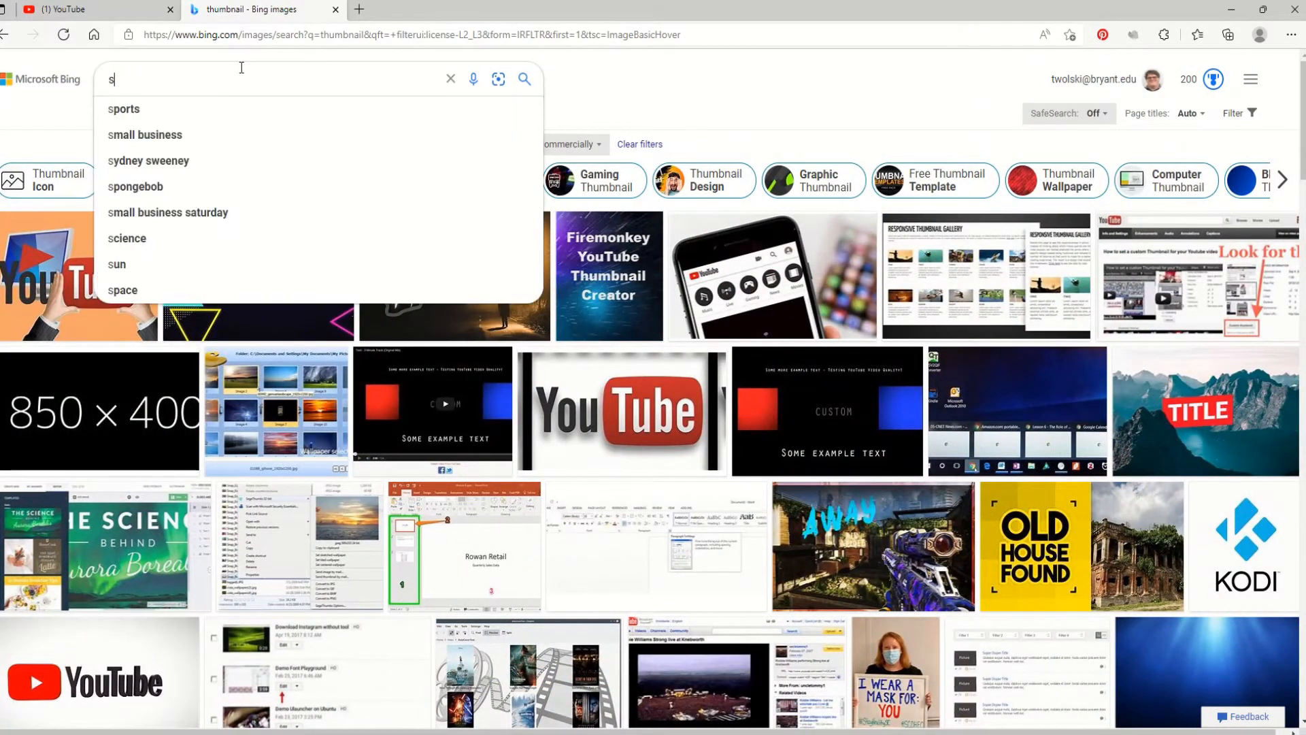
{"action": "type", "text": "scriber"}
{"action": "key", "text": "Return"}
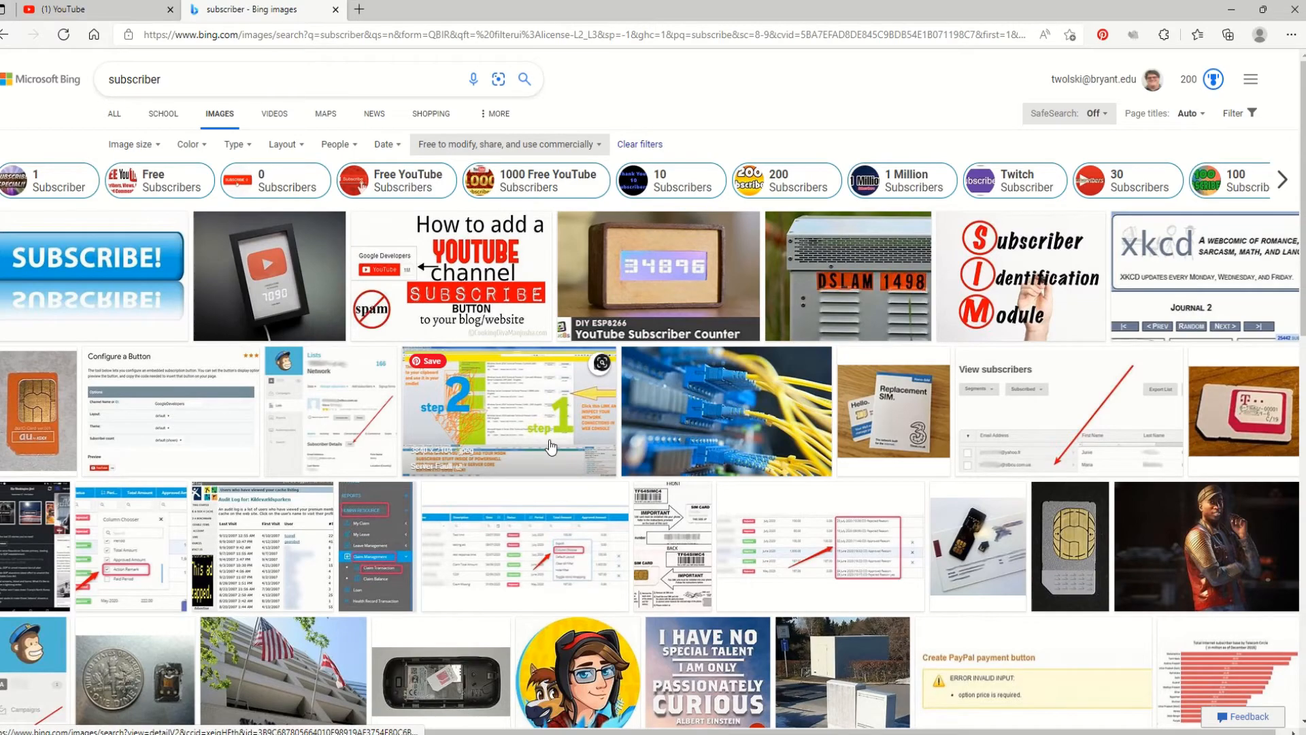
{"action": "scroll", "coordinate": [551, 446], "scroll_direction": "down", "scroll_amount": 12}
{"action": "scroll", "coordinate": [551, 446], "scroll_direction": "up", "scroll_amount": 10}
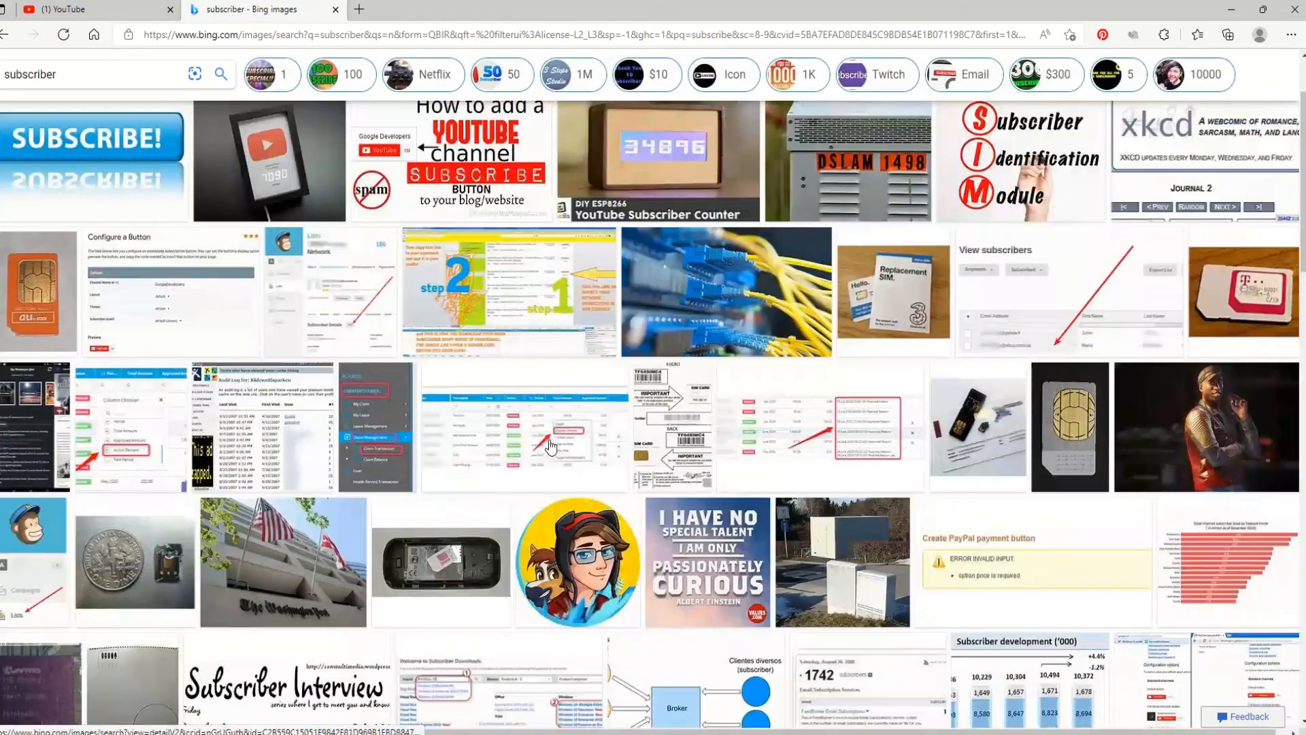
{"action": "scroll", "coordinate": [551, 446], "scroll_direction": "up", "scroll_amount": 2}
Search the license-filtered images for "youtube".
{"action": "left_click", "coordinate": [202, 81]}
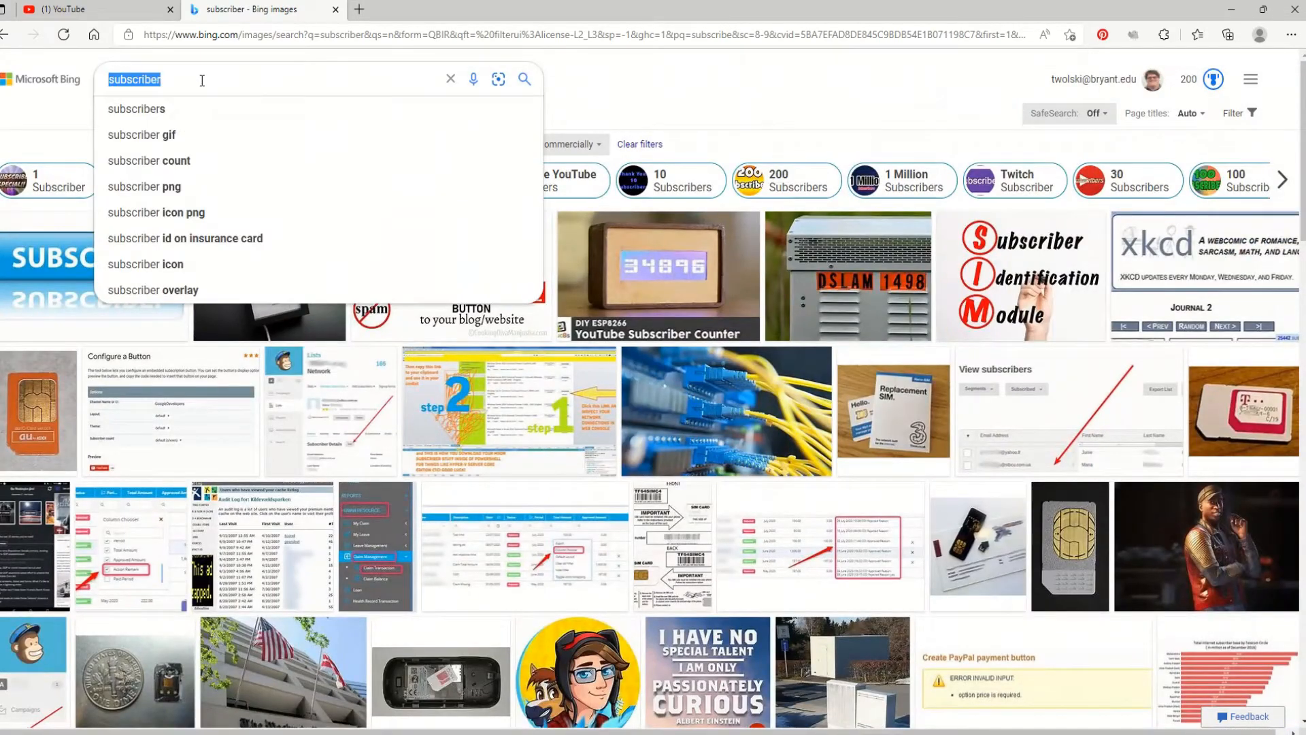
{"action": "type", "text": "youbu"}
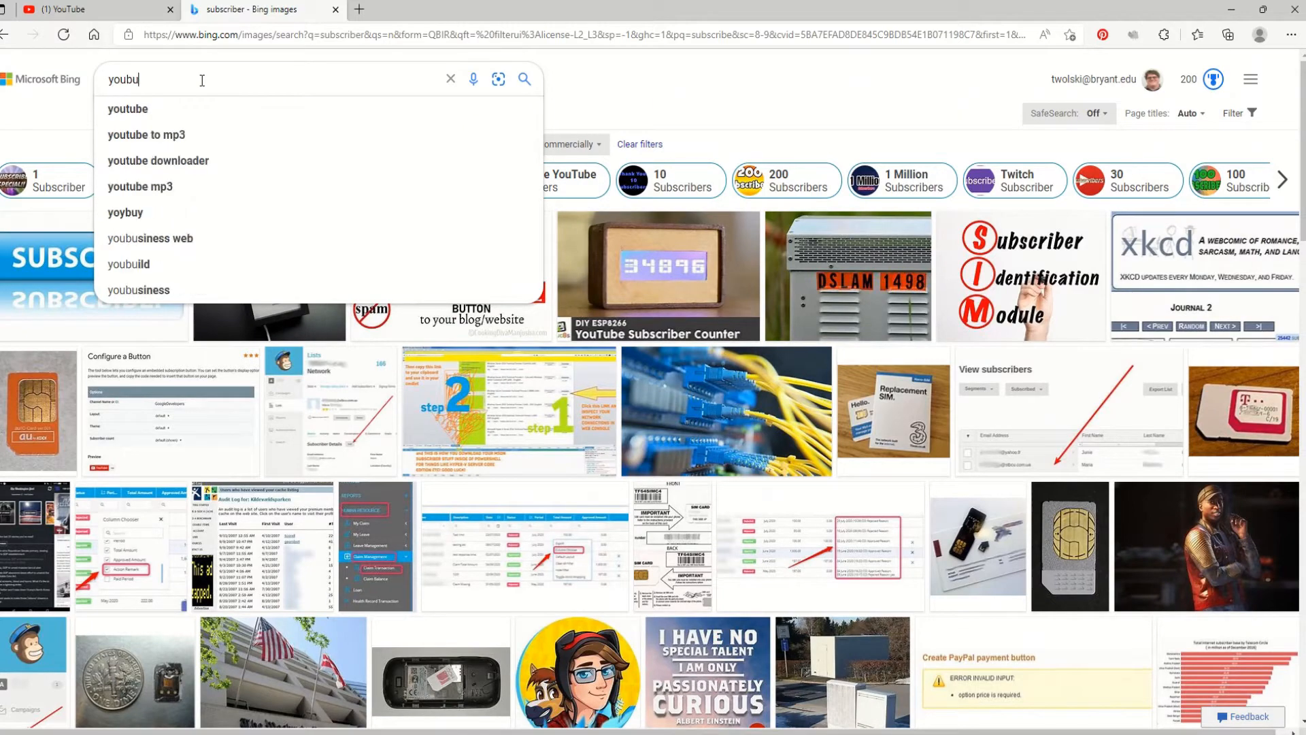
{"action": "key", "text": "BackSpace"}
{"action": "type", "text": "tube"}
{"action": "key", "text": "Return"}
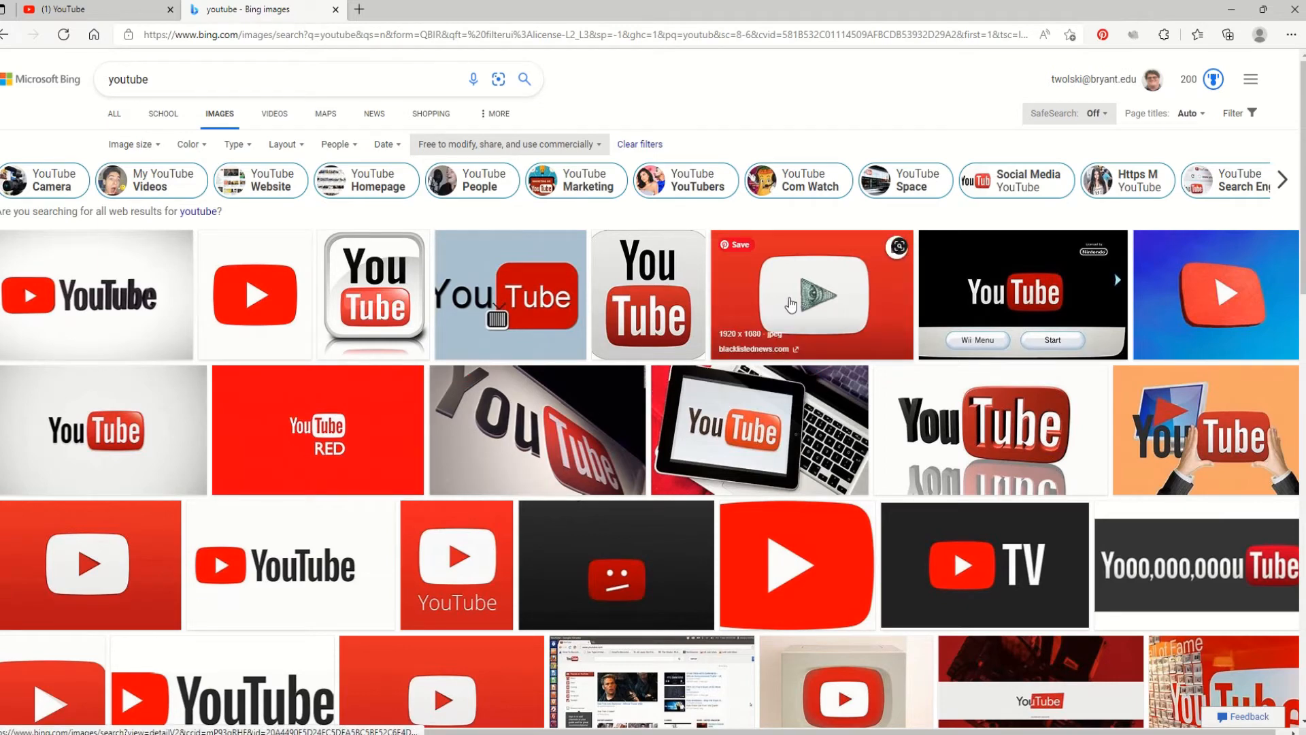
Save the YouTube logo image with the dollar-bill play triangle as Maxresdefault in the Pictures grumpy folder, and switch to PowerPoint.
{"action": "left_click", "coordinate": [790, 300]}
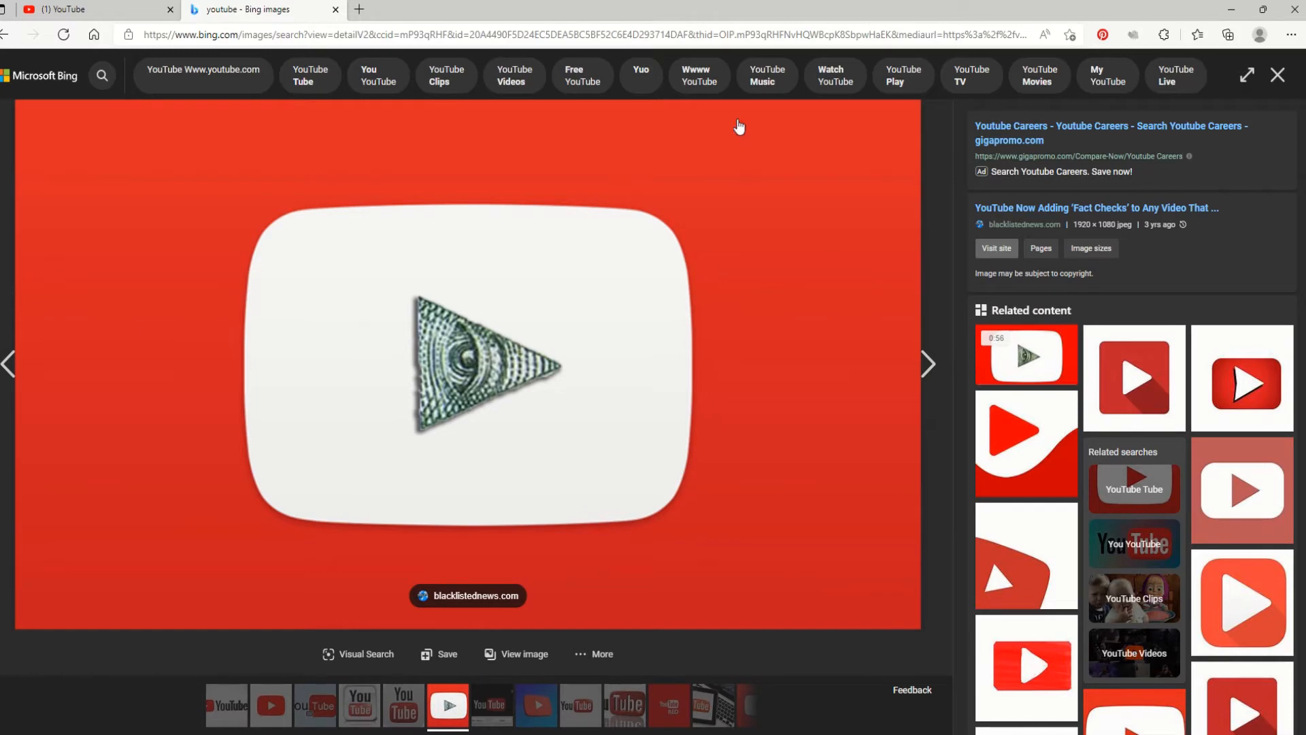
{"action": "right_click", "coordinate": [695, 221]}
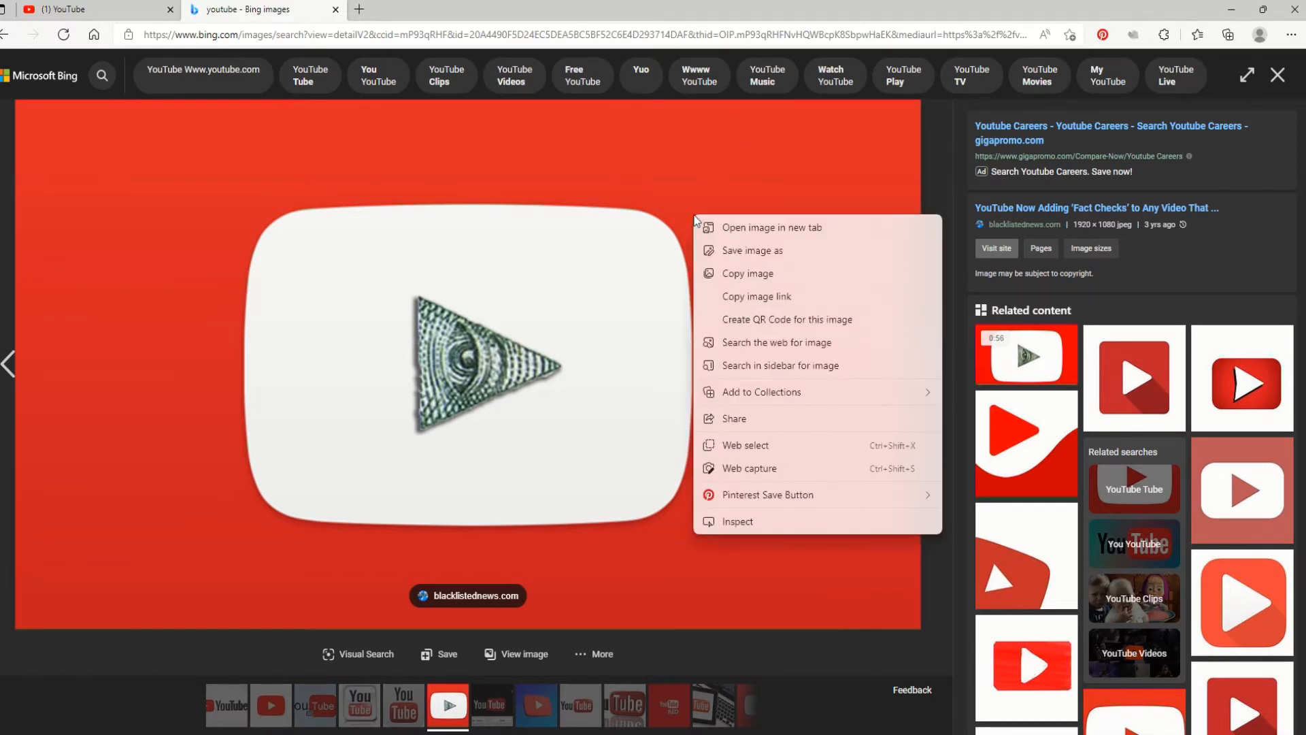
{"action": "left_click", "coordinate": [737, 254]}
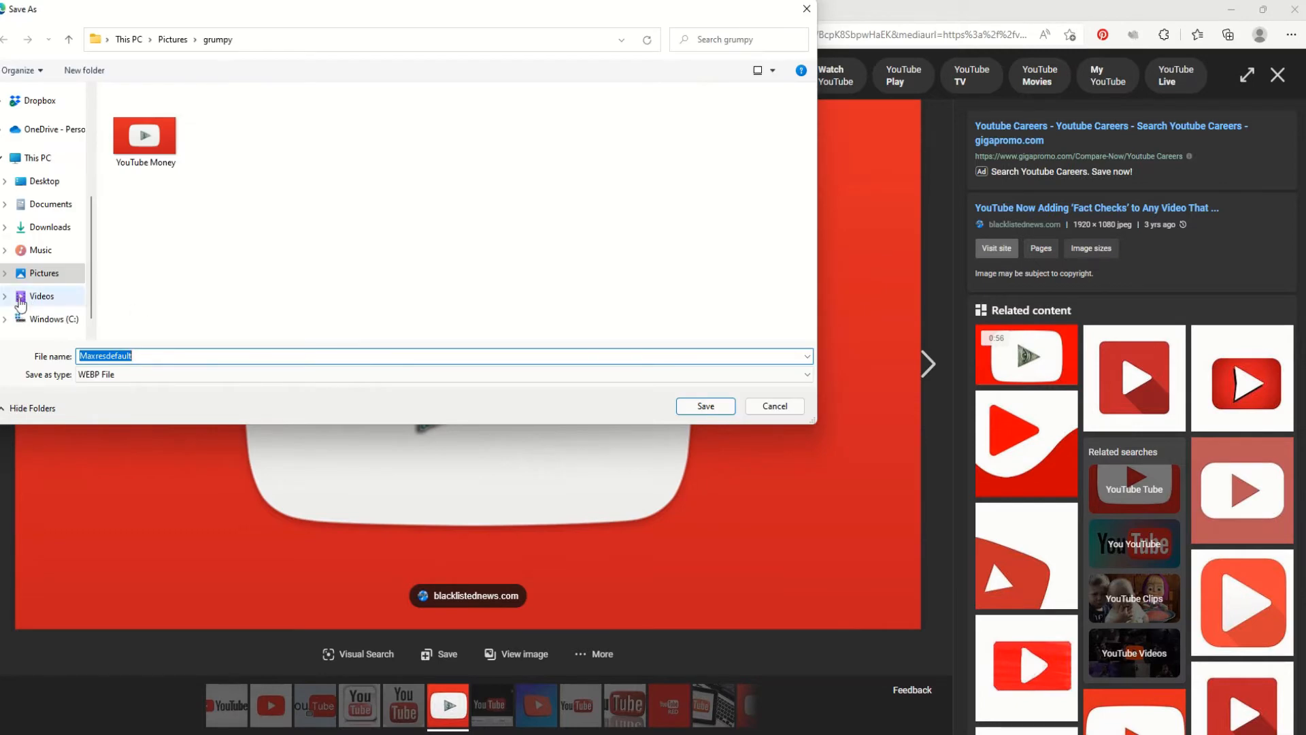
{"action": "left_click", "coordinate": [5, 275]}
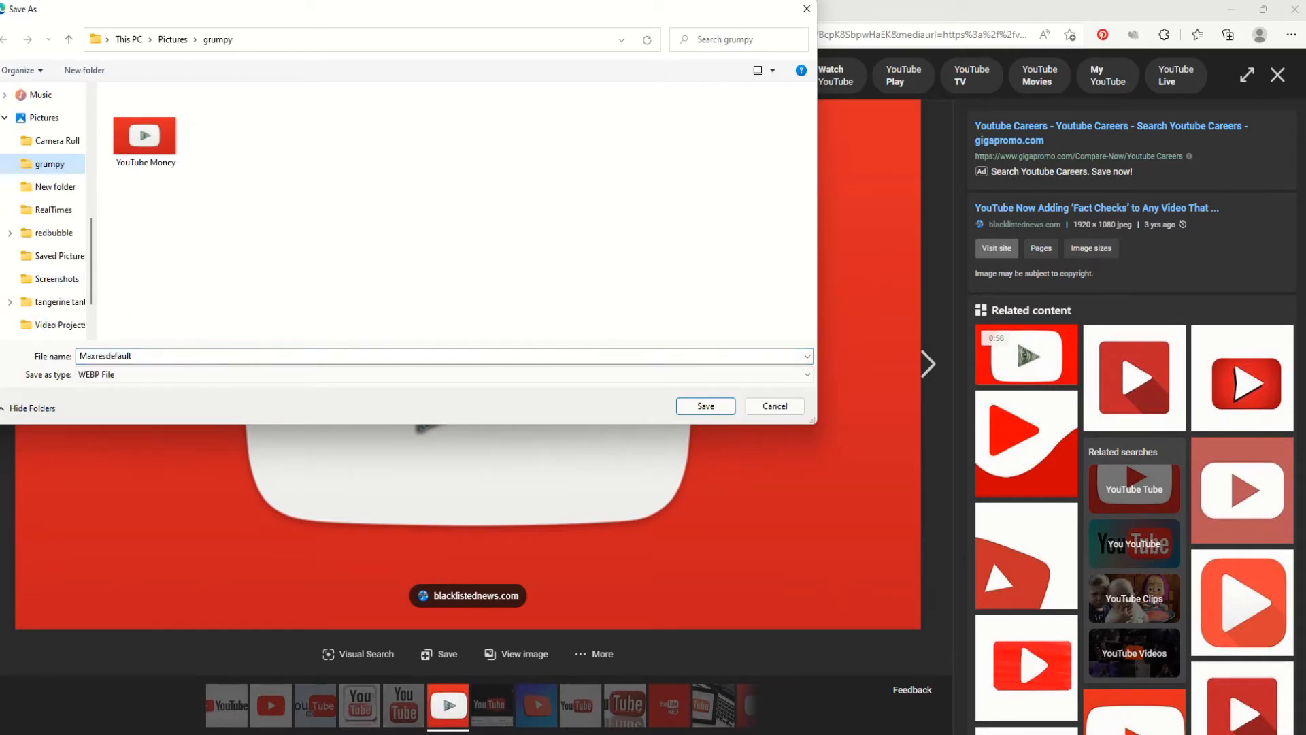
{"action": "left_click", "coordinate": [707, 407]}
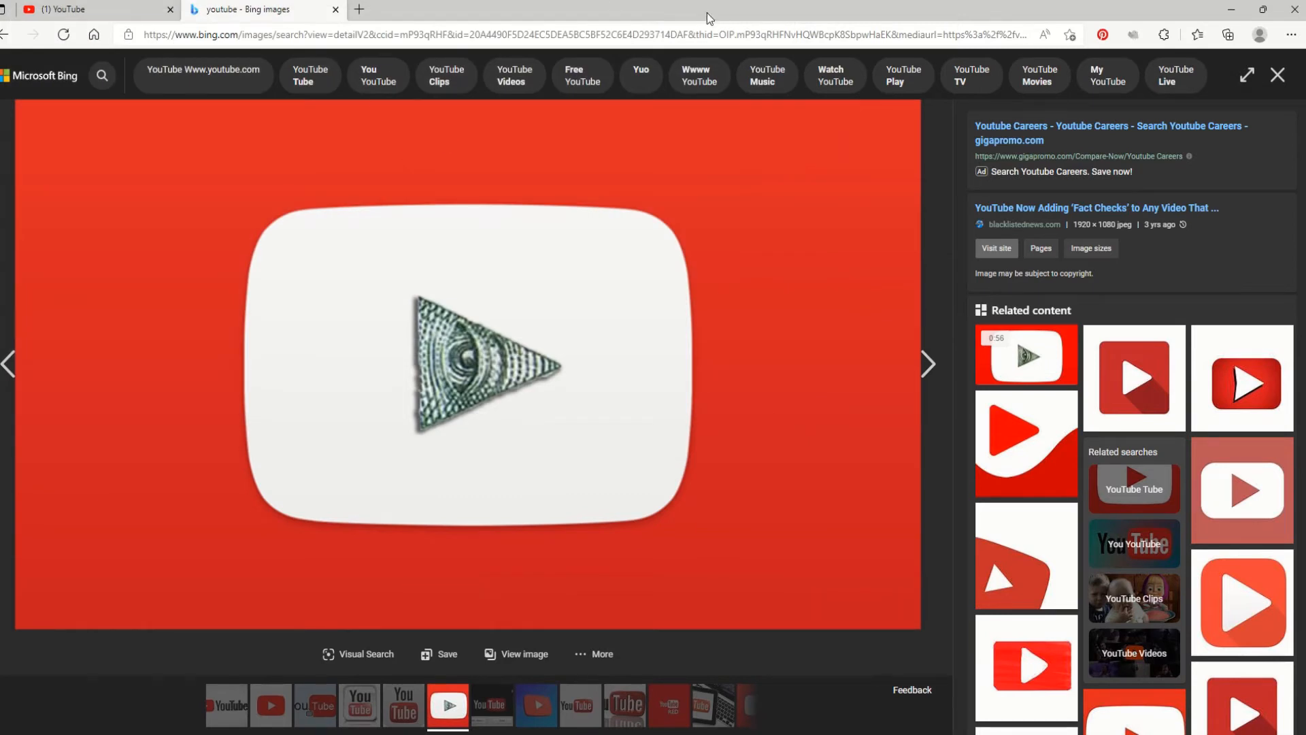
{"action": "left_click", "coordinate": [1228, 10]}
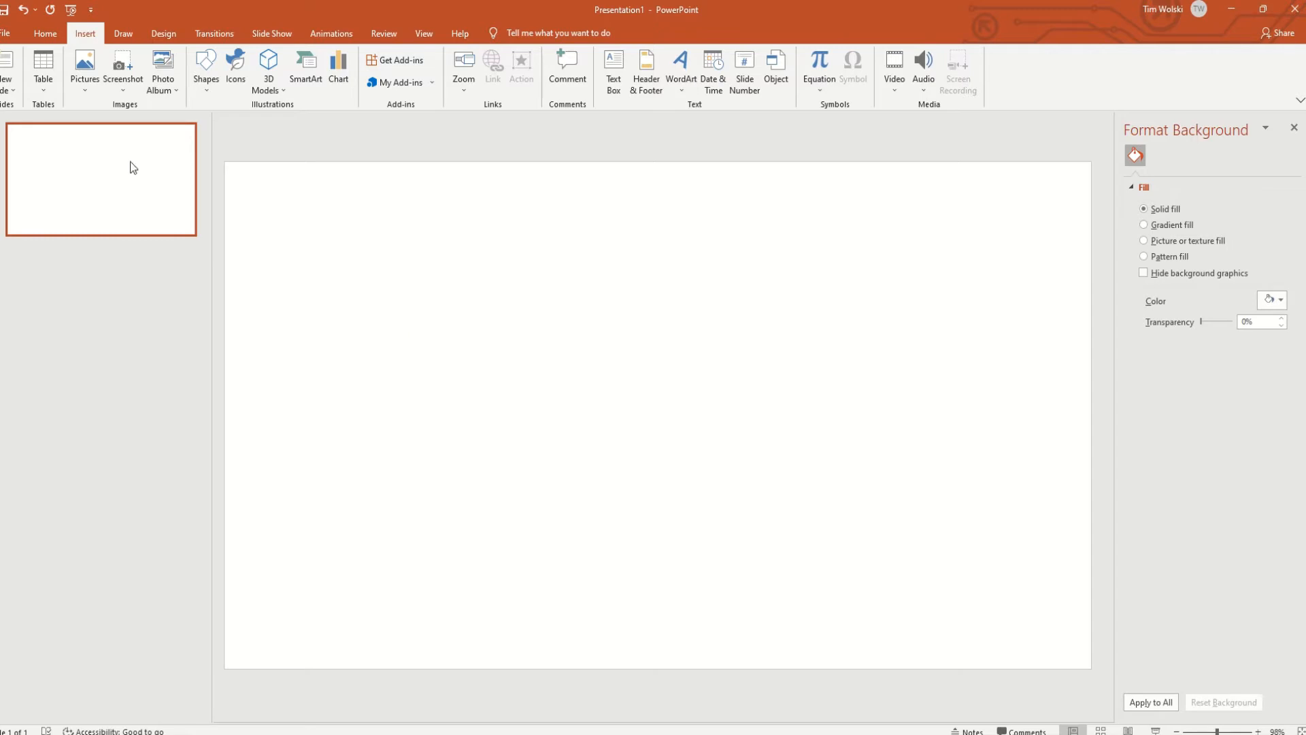
Insert the Base portrait from the Pictures grumpy folder onto the slide and delete it again.
{"action": "left_click", "coordinate": [81, 83]}
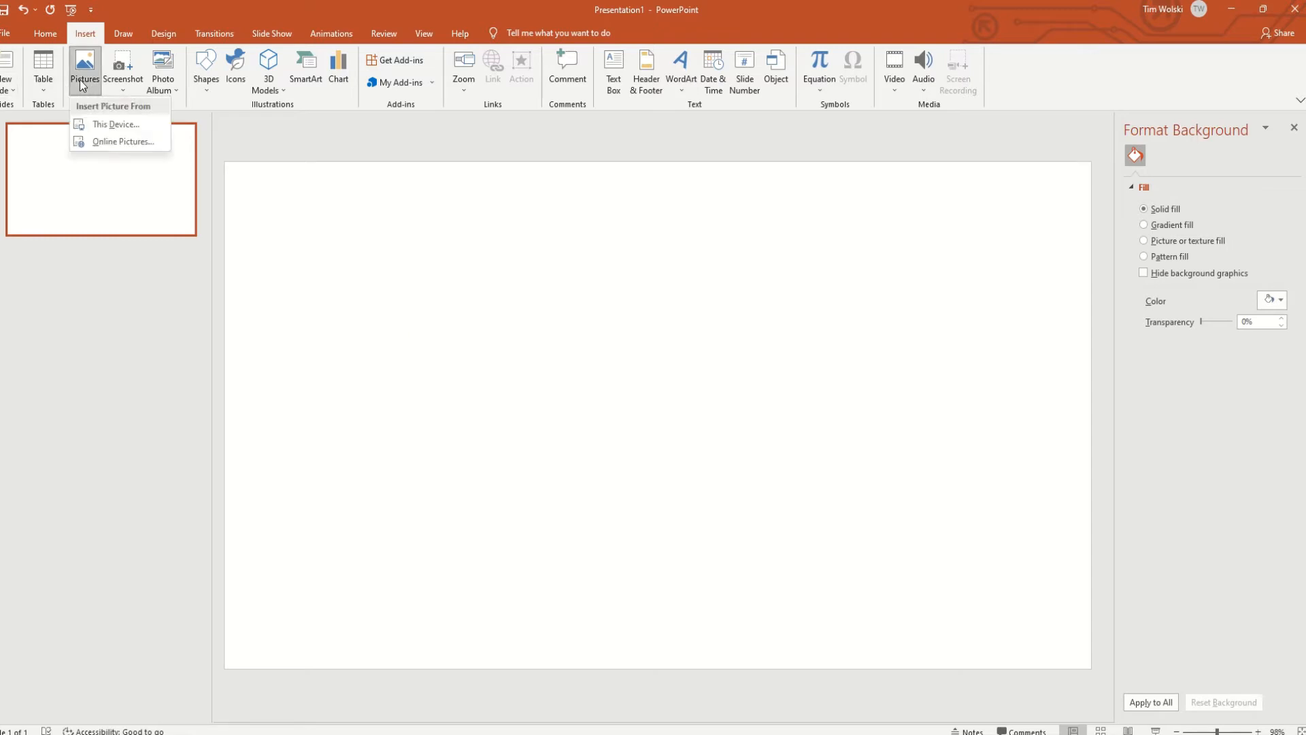
{"action": "left_click", "coordinate": [88, 119]}
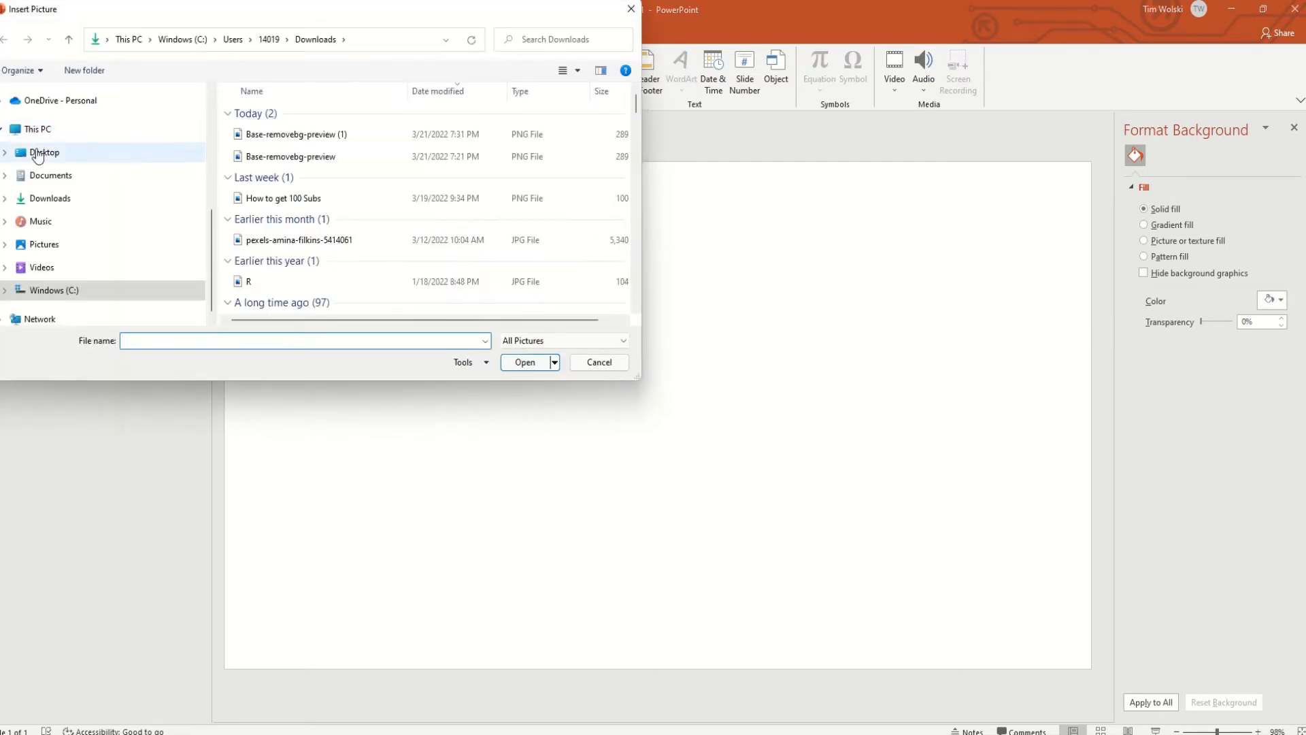
{"action": "left_click", "coordinate": [5, 244]}
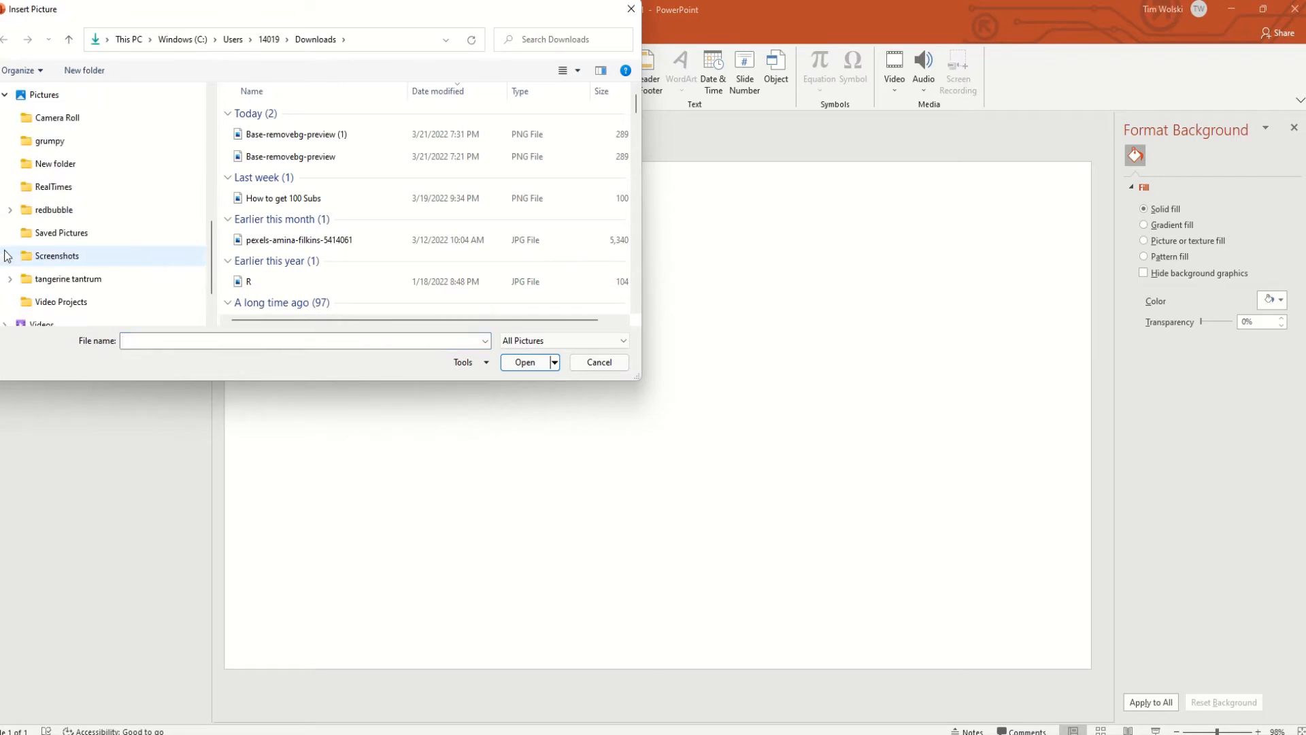
{"action": "left_click", "coordinate": [47, 142]}
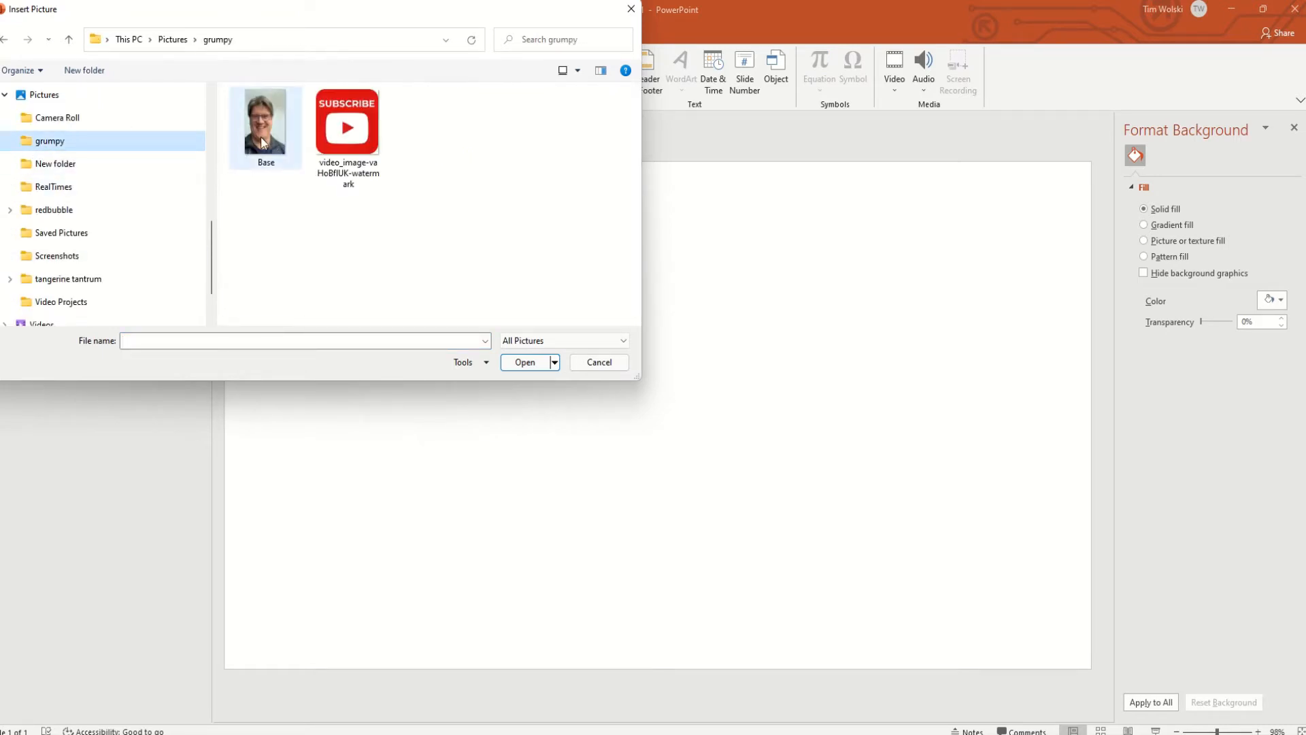
{"action": "double_click", "coordinate": [262, 136]}
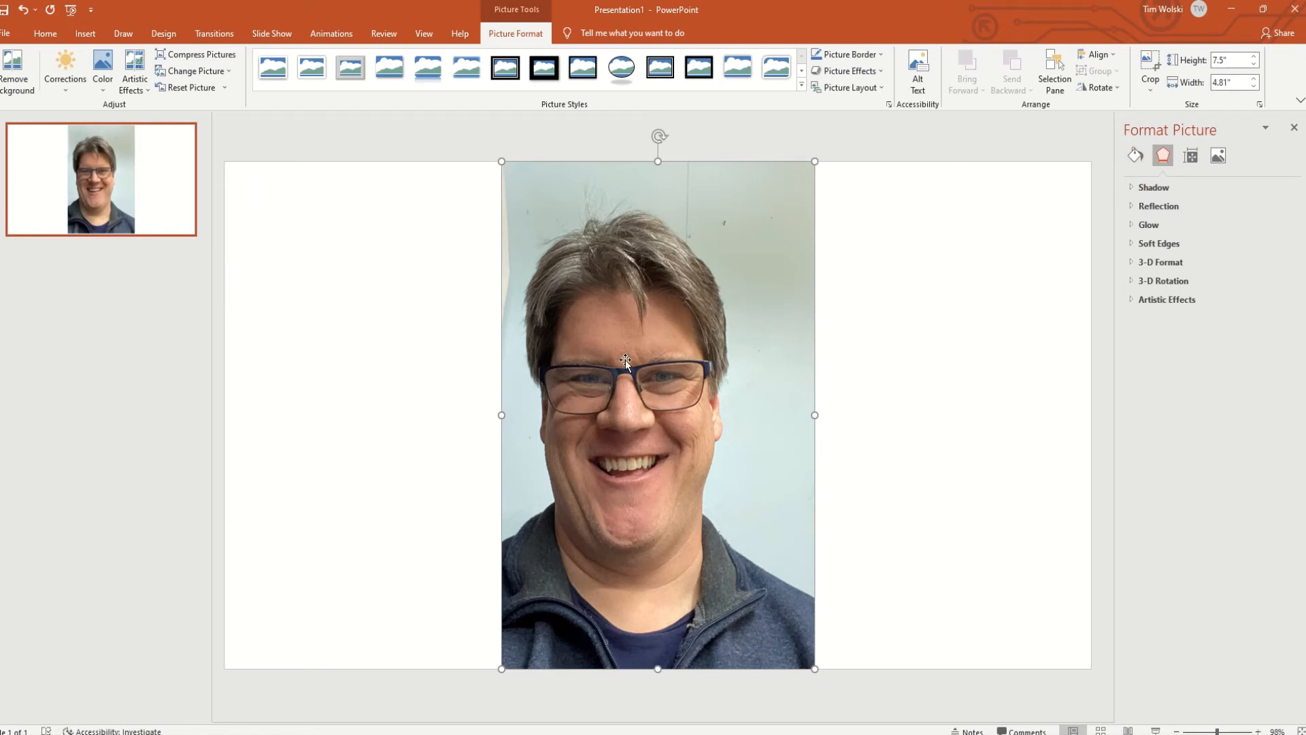
{"action": "key", "text": "Delete"}
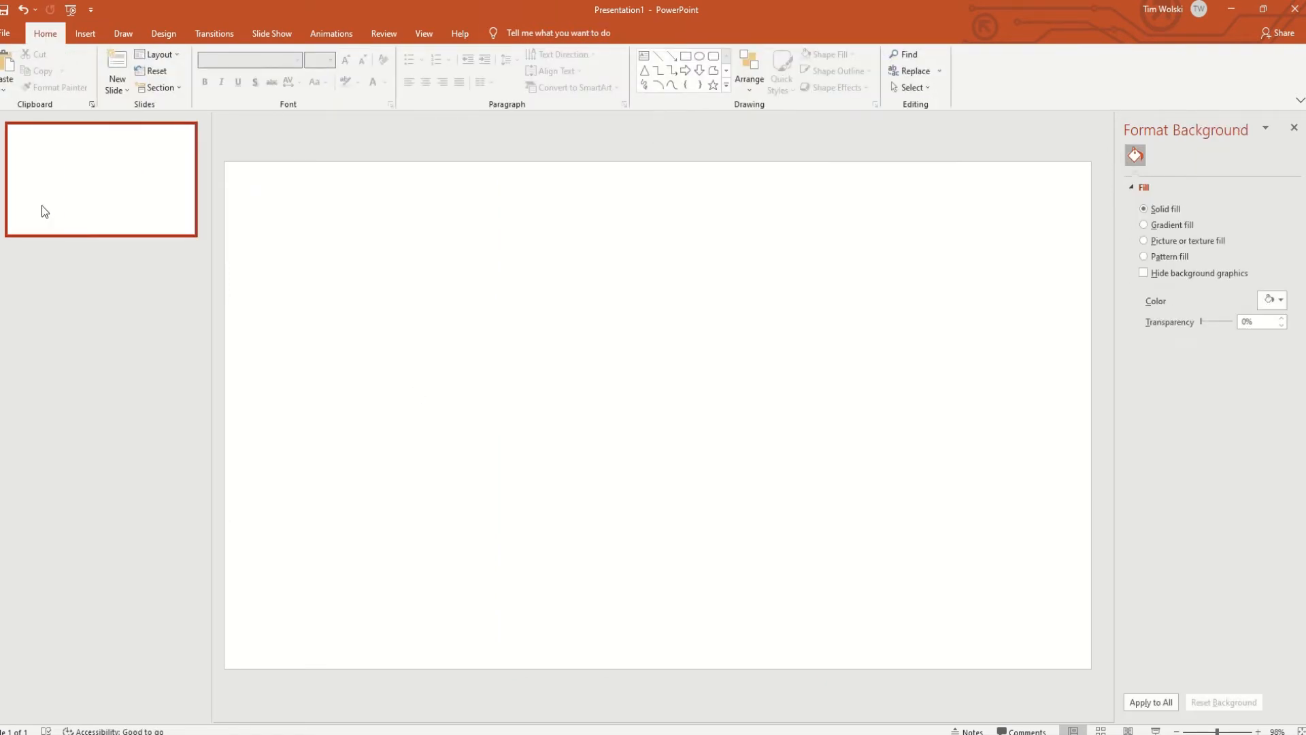
Insert the background-removed portrait Base-removebg-preview from the Downloads folder onto the blank slide.
{"action": "left_click", "coordinate": [87, 42]}
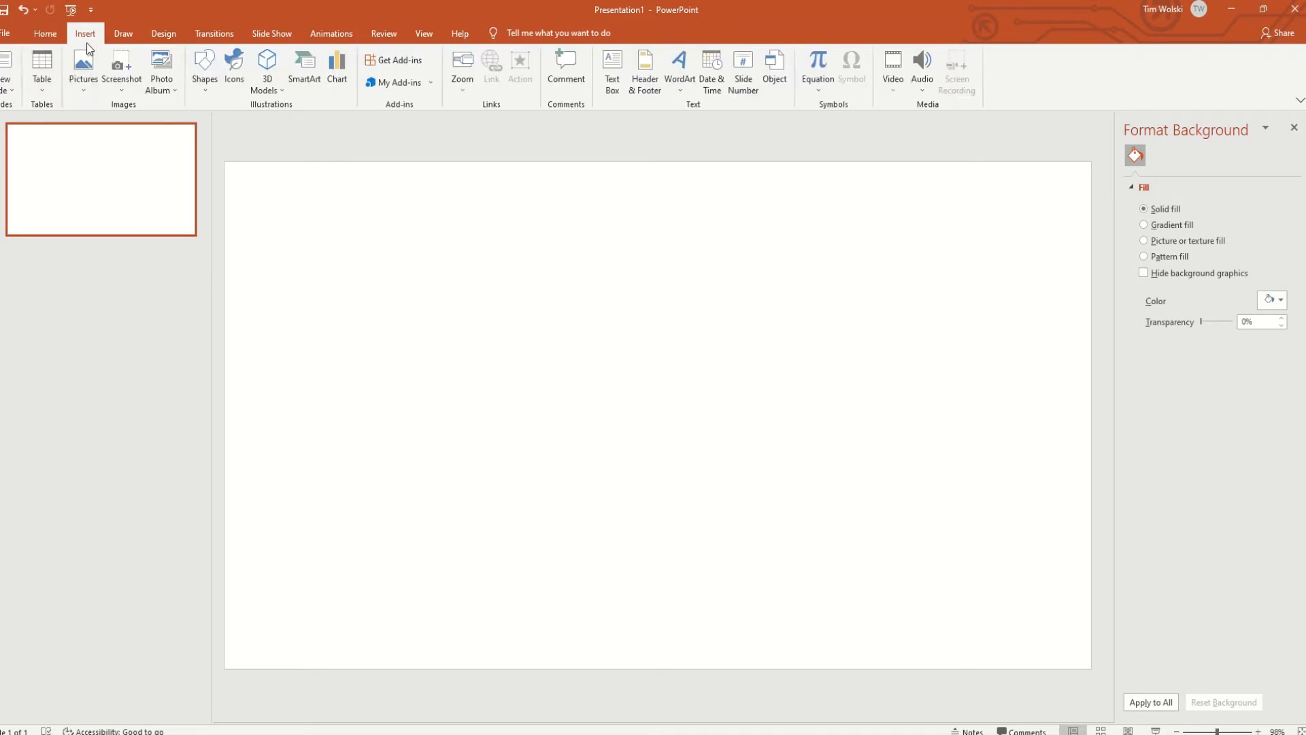
{"action": "left_click", "coordinate": [83, 68]}
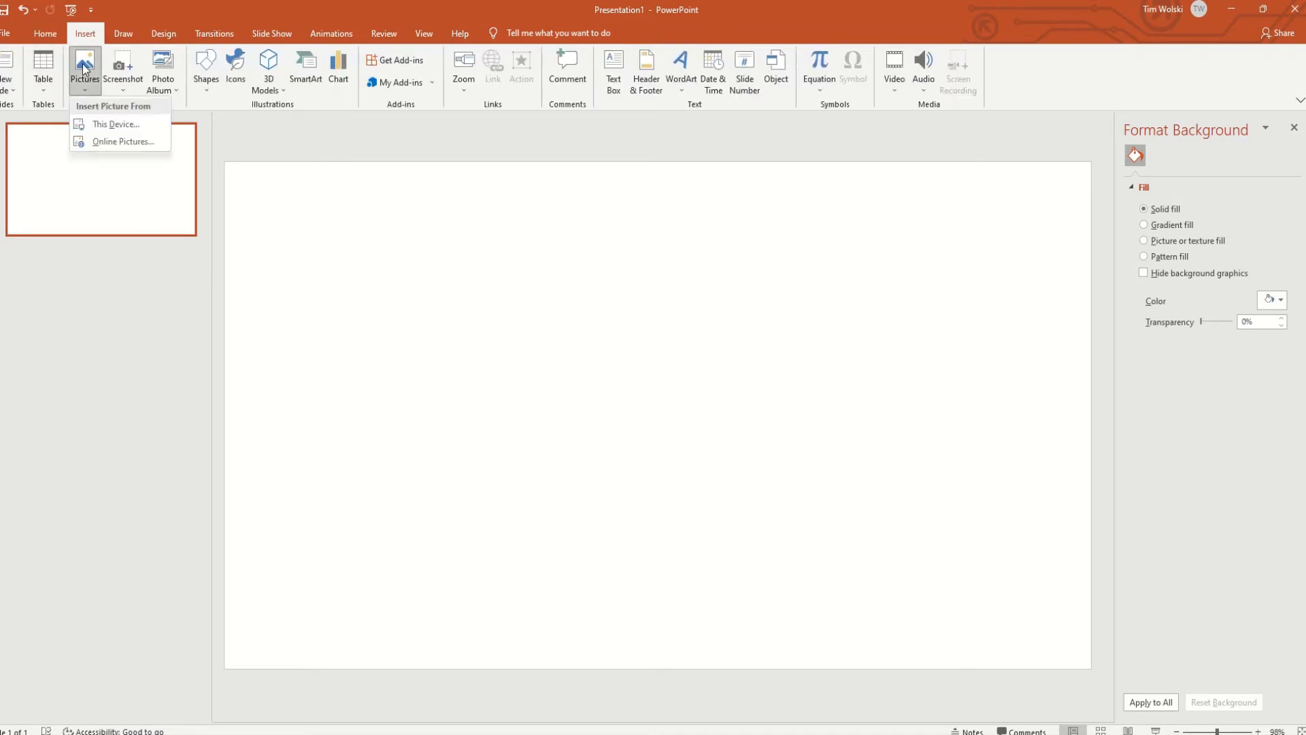
{"action": "left_click", "coordinate": [108, 124]}
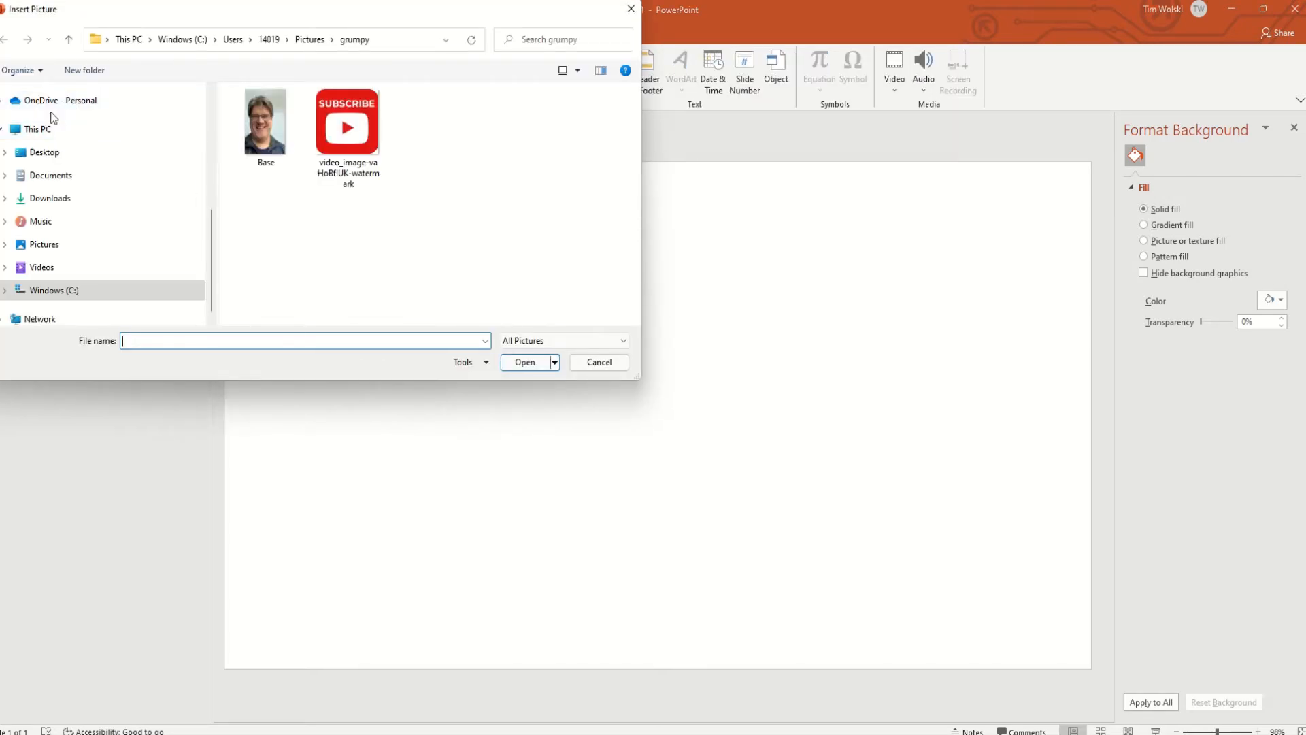
{"action": "left_click", "coordinate": [45, 177]}
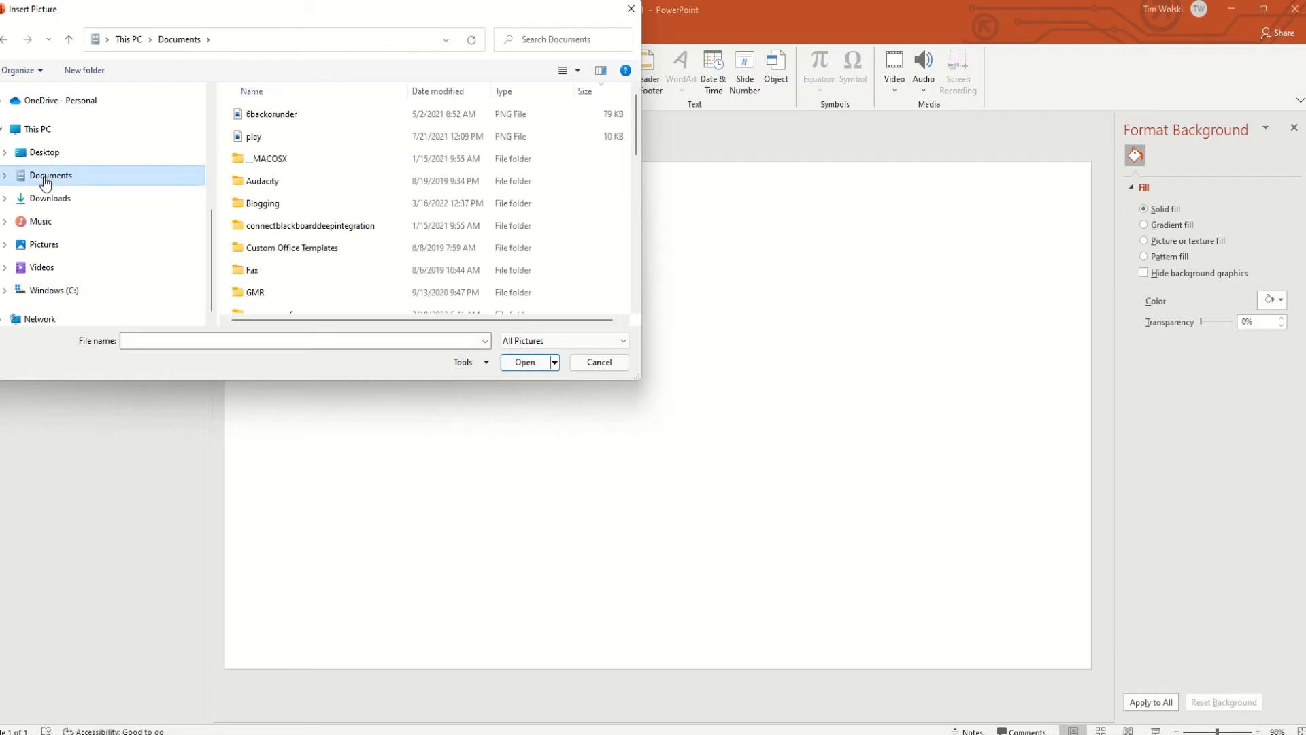
{"action": "left_click", "coordinate": [45, 219]}
{"action": "left_click", "coordinate": [43, 198]}
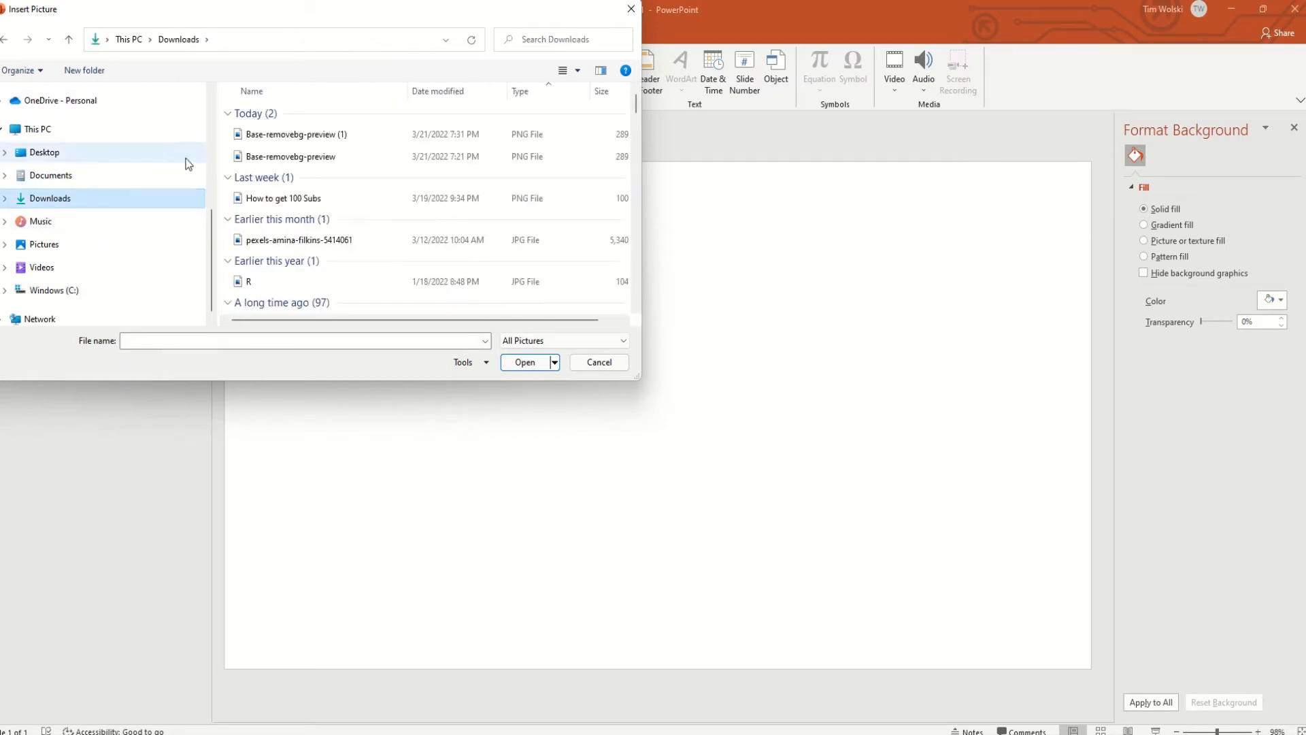
{"action": "double_click", "coordinate": [279, 155]}
{"action": "left_click", "coordinate": [448, 462]}
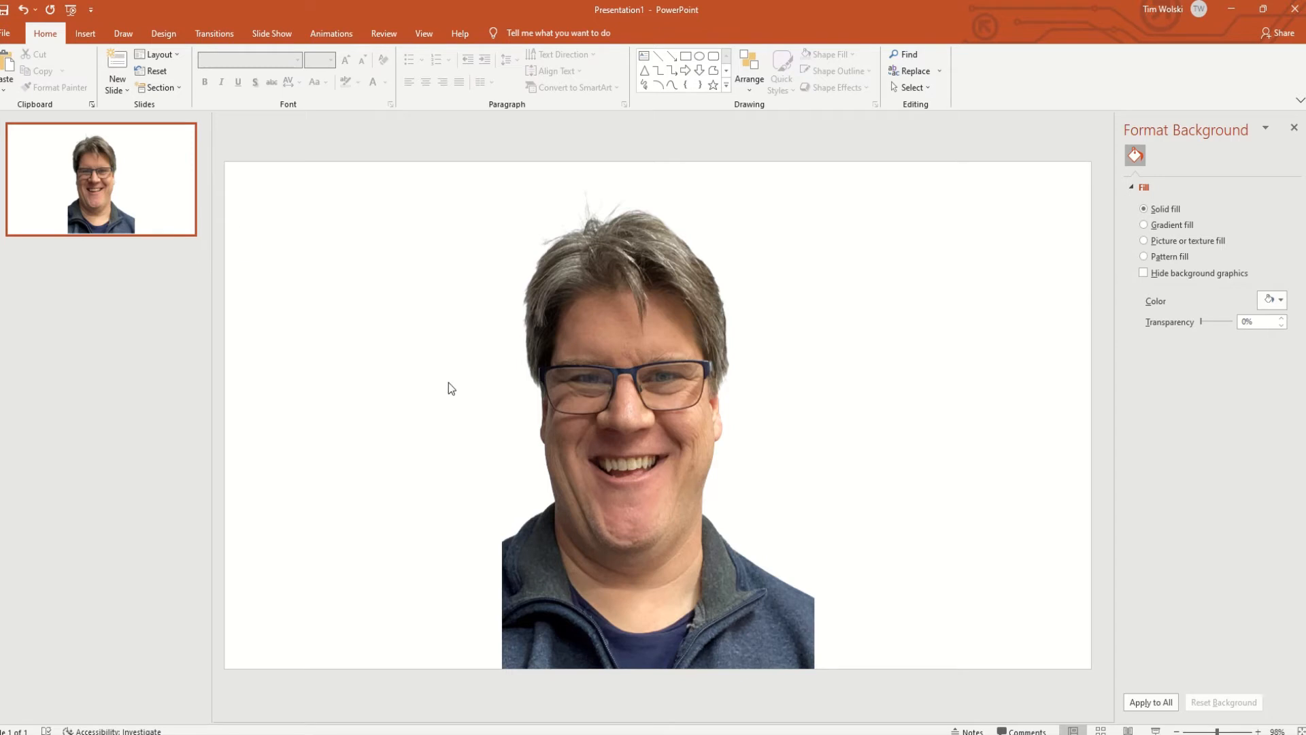
Draw a wide rectangle about 9.89" by 2" across the face of the portrait.
{"action": "left_click", "coordinate": [85, 33]}
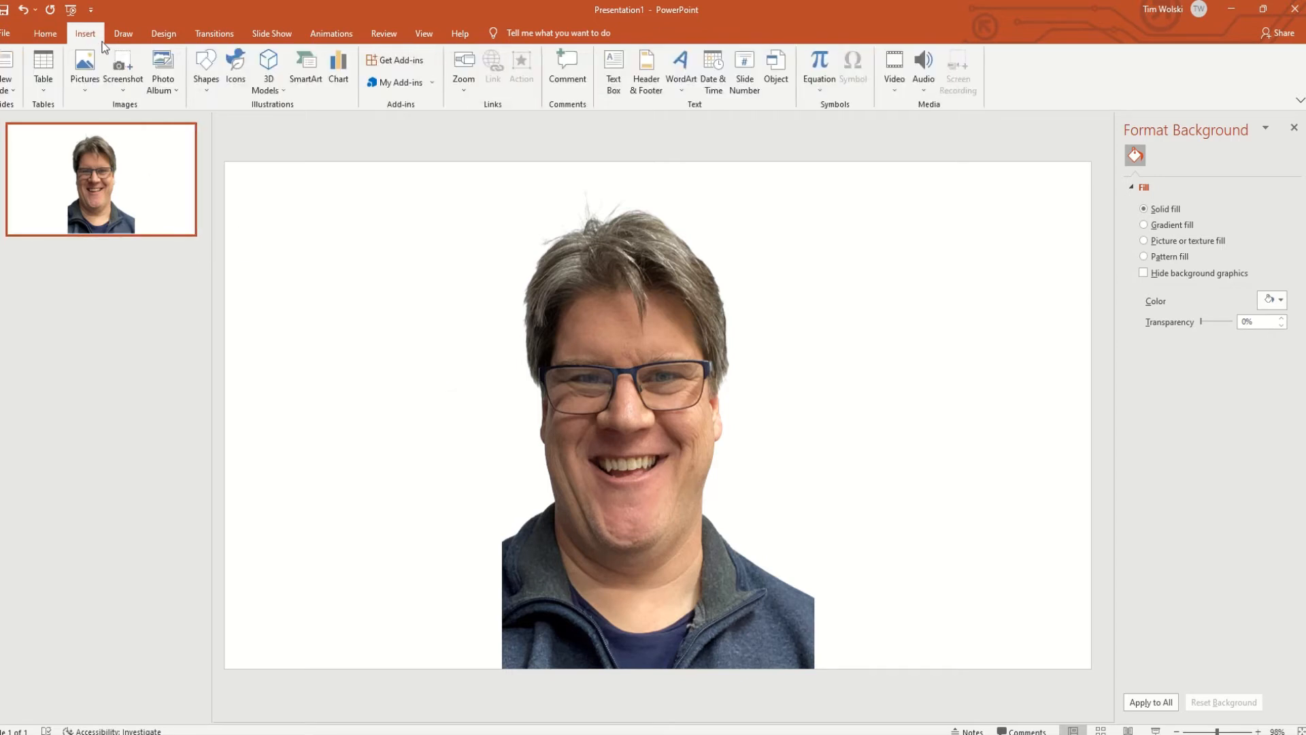
{"action": "left_click", "coordinate": [201, 66]}
{"action": "left_click", "coordinate": [245, 126]}
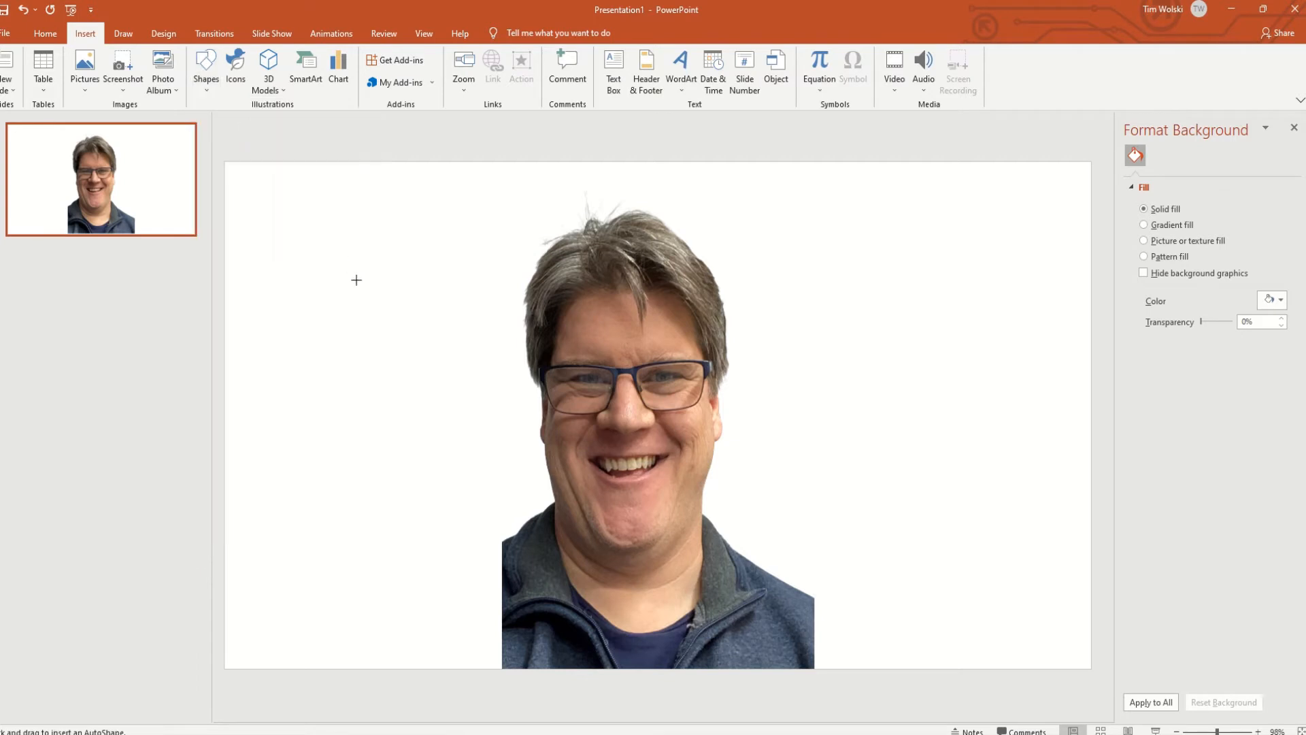
{"action": "left_click_drag", "start_coordinate": [375, 326], "coordinate": [1019, 463]}
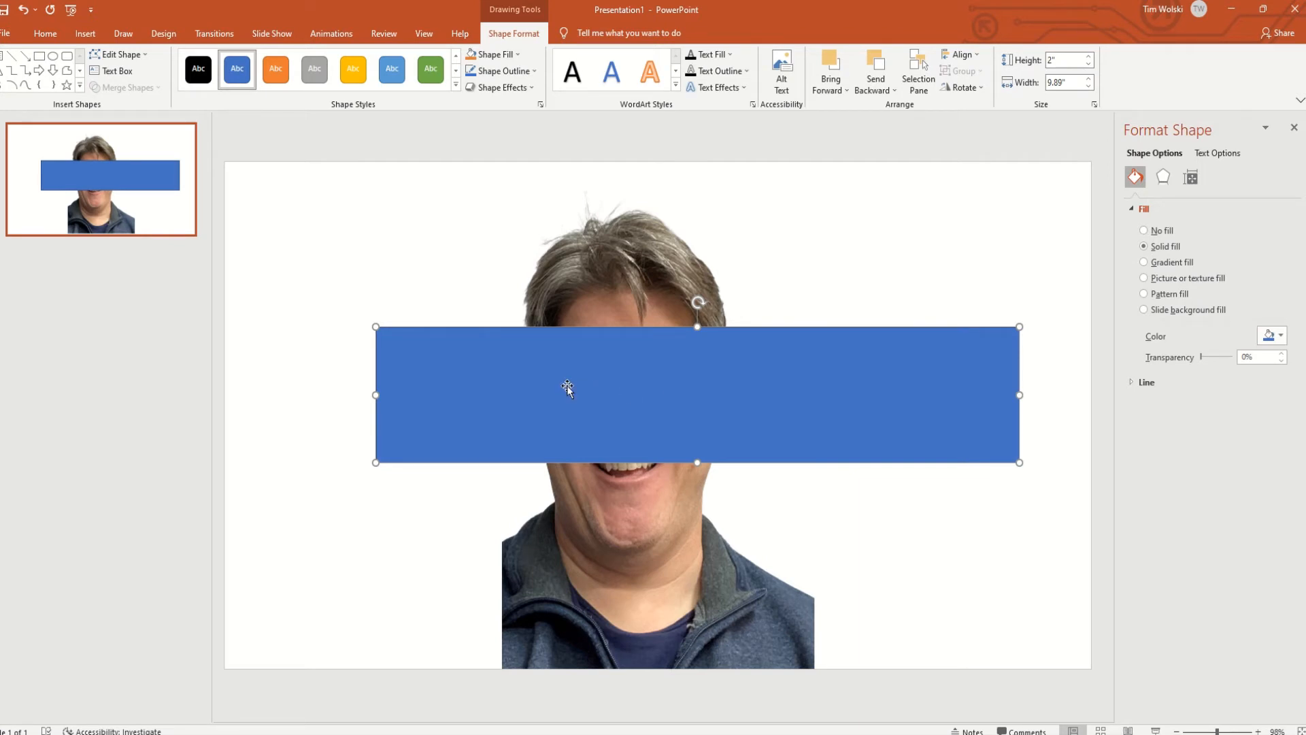
Send the blue rectangle to the back, behind the portrait, and deselect it.
{"action": "right_click", "coordinate": [567, 388]}
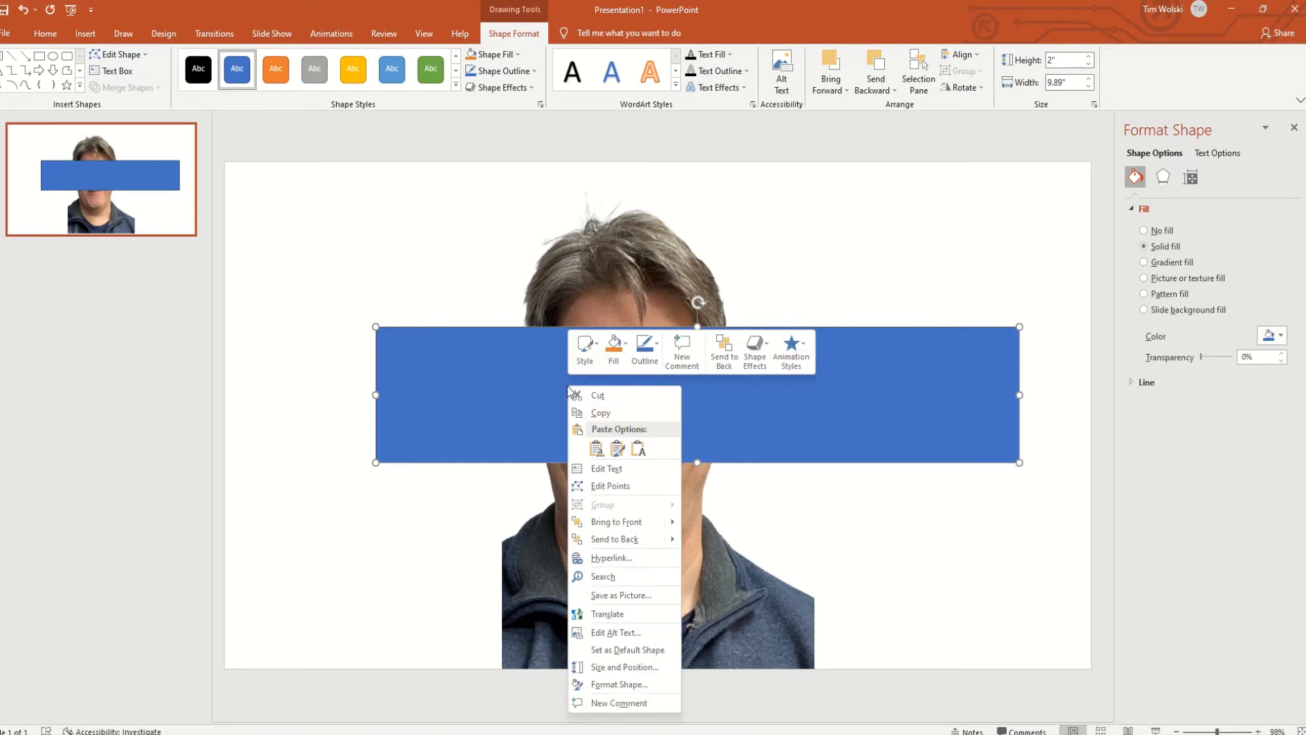
{"action": "left_click", "coordinate": [619, 541]}
{"action": "left_click", "coordinate": [417, 589]}
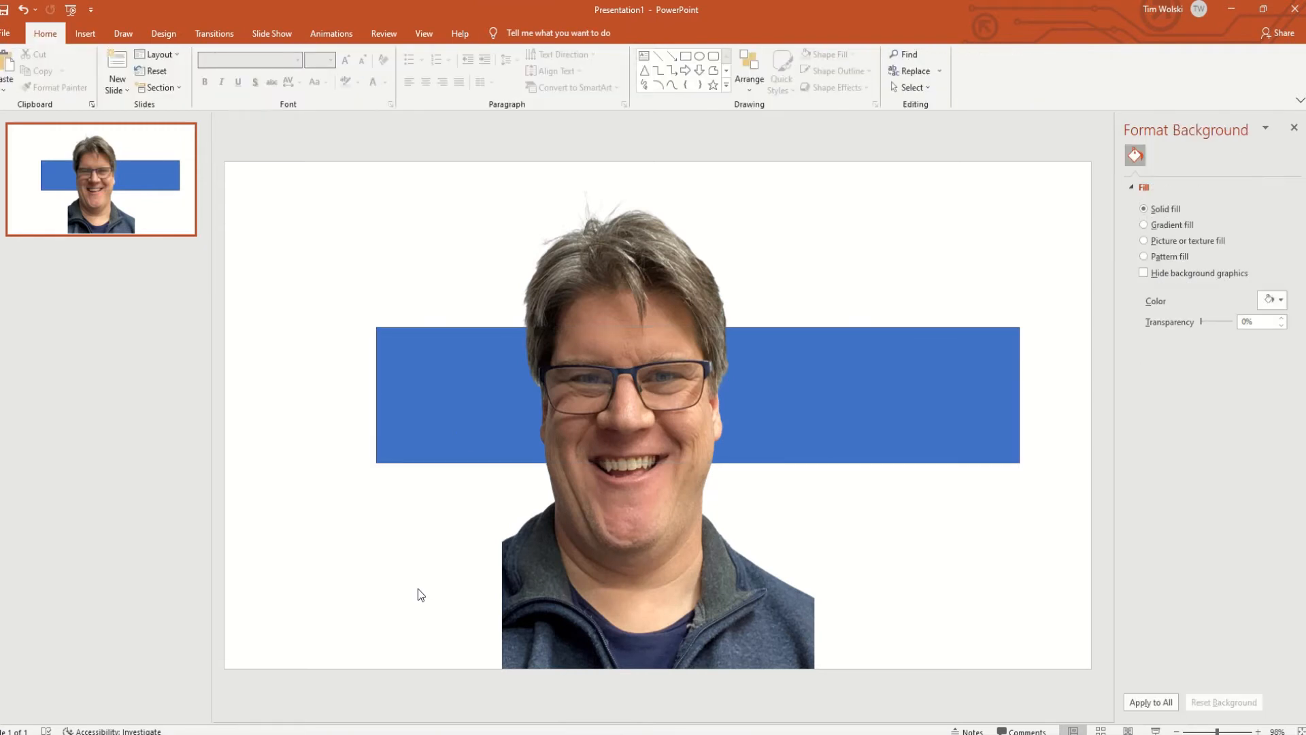